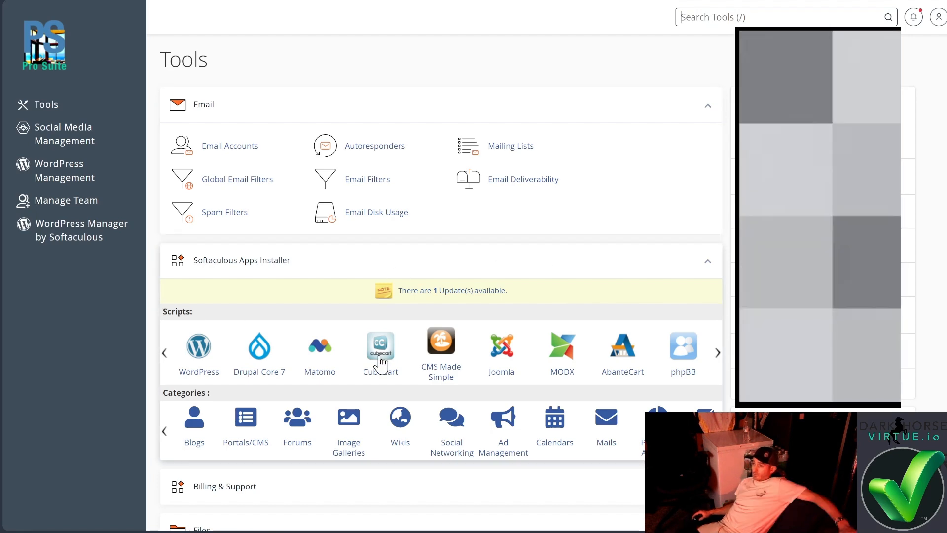
Open the Domains management page from the tools overview
scroll(478, 449, "down", 1)
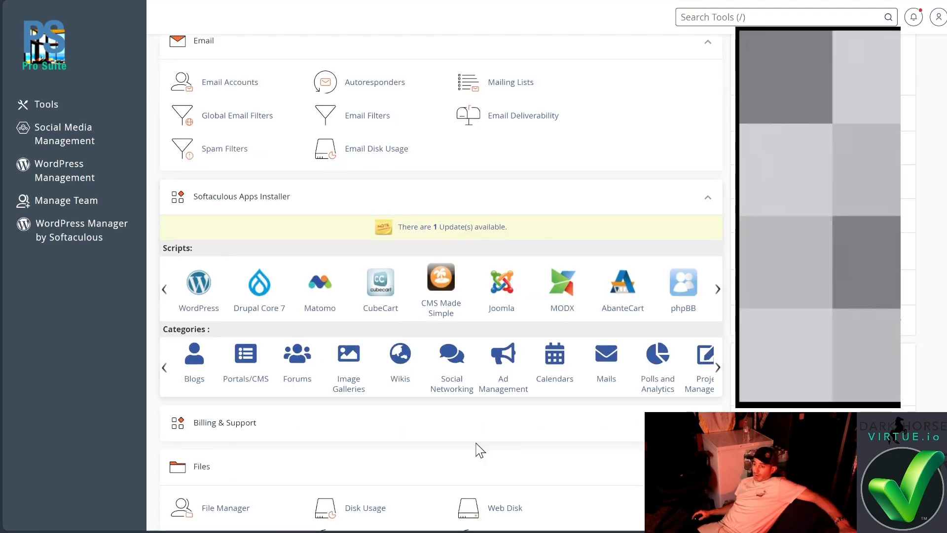
scroll(476, 428, "down", 5)
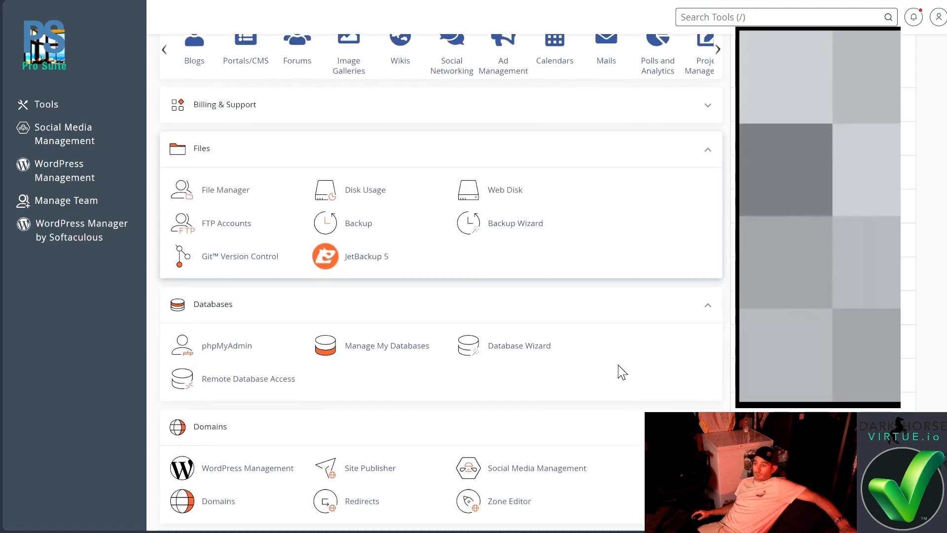
scroll(622, 373, "down", 4)
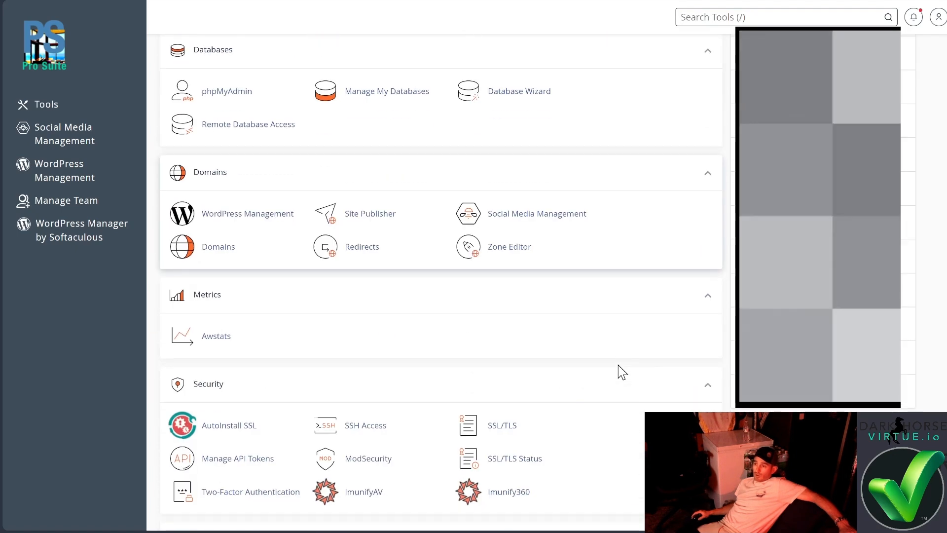
scroll(622, 373, "down", 2)
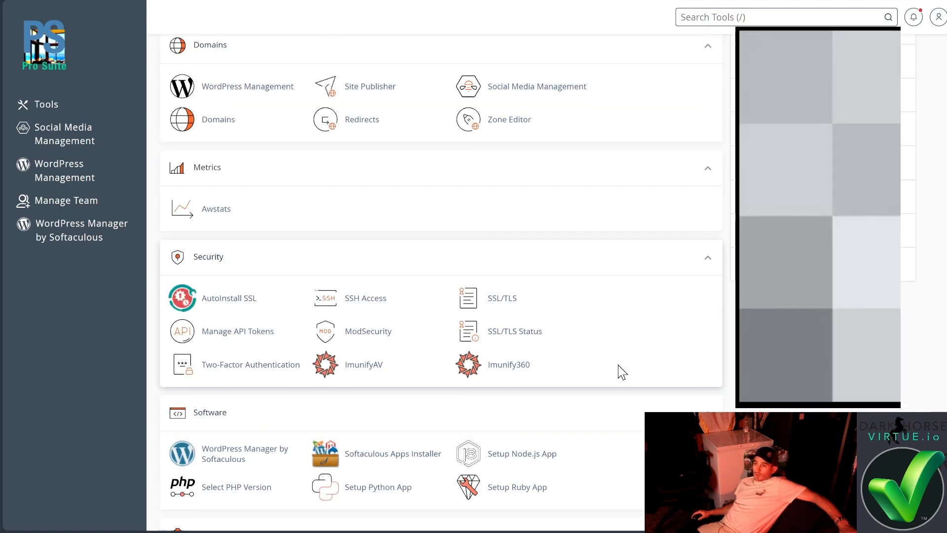
left_click(204, 120)
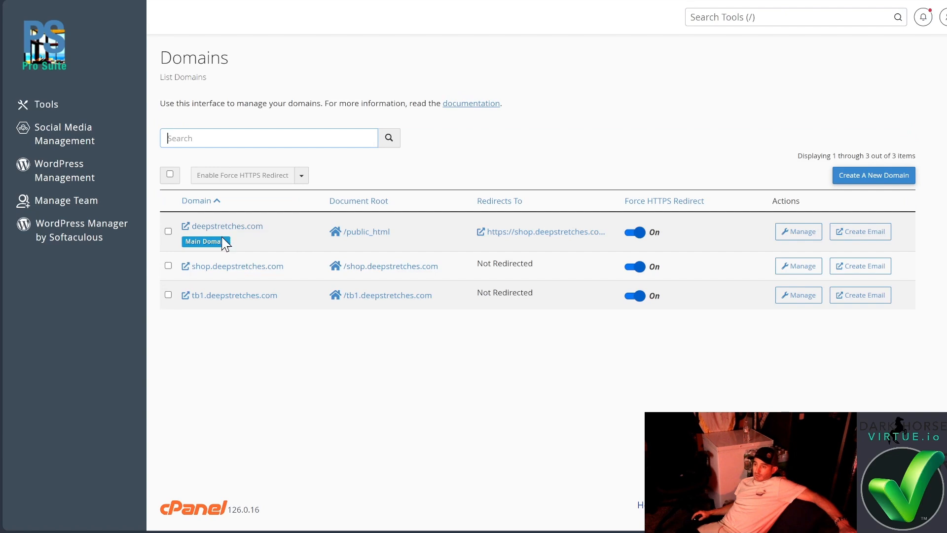
Create a new domain jb.deepstretches.com with the document root jb.deepstretches.com
left_click(873, 176)
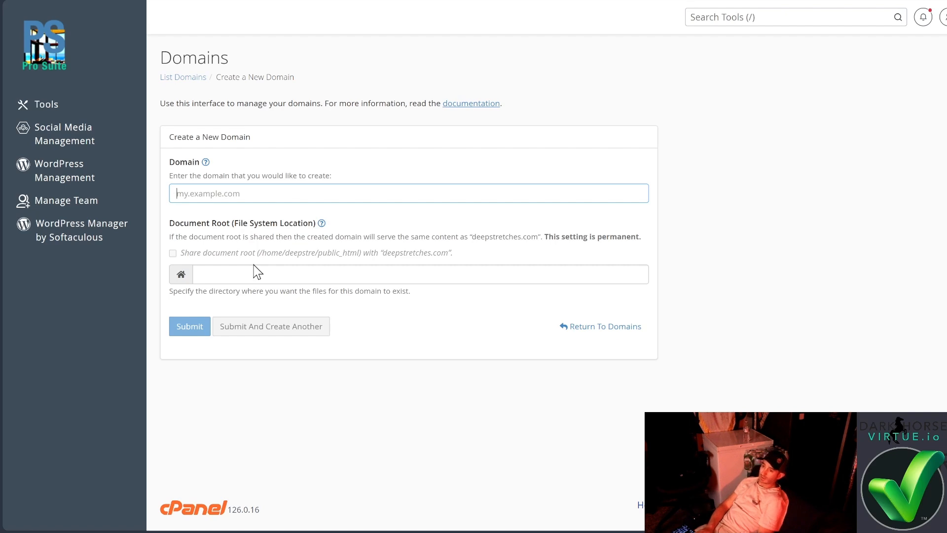
type("j")
key("BackSpace")
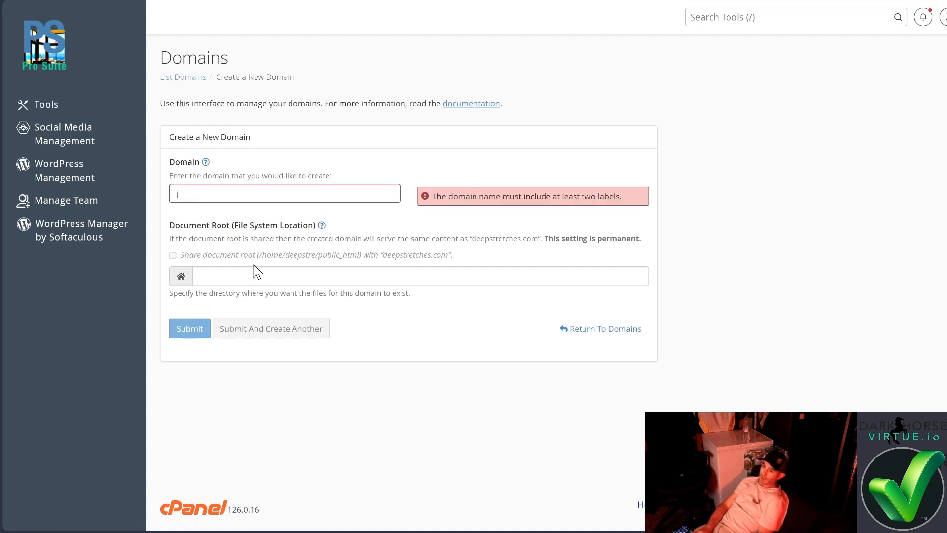
type("b.deep")
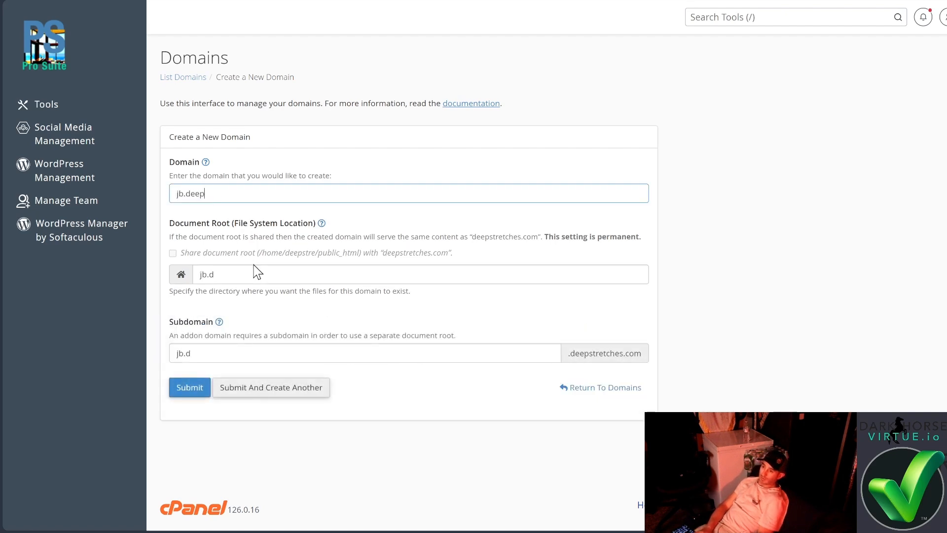
type("stretch")
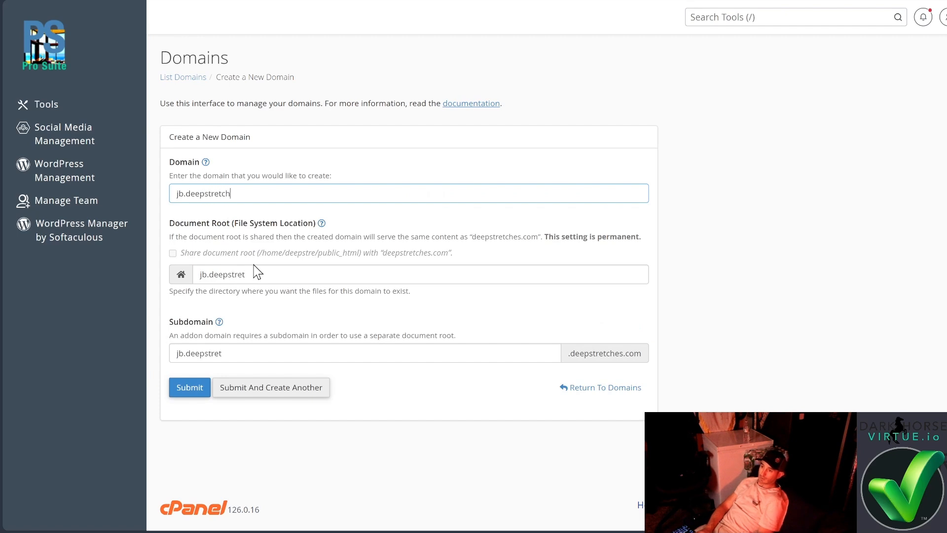
type("es.com")
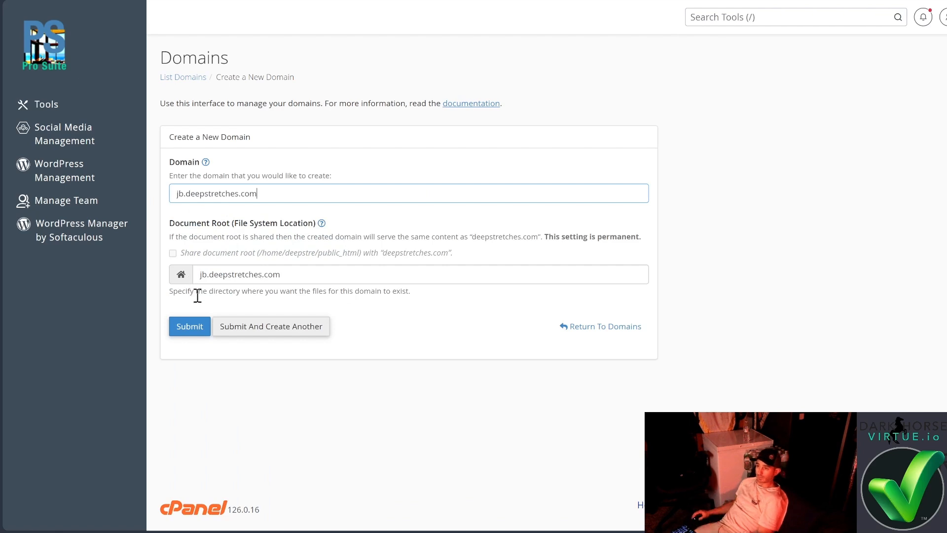
left_click(197, 326)
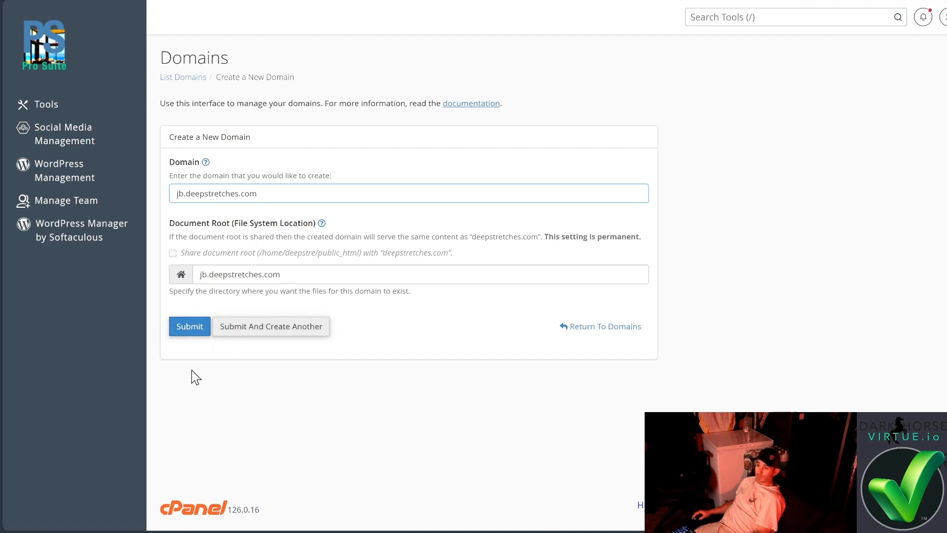
left_click(192, 331)
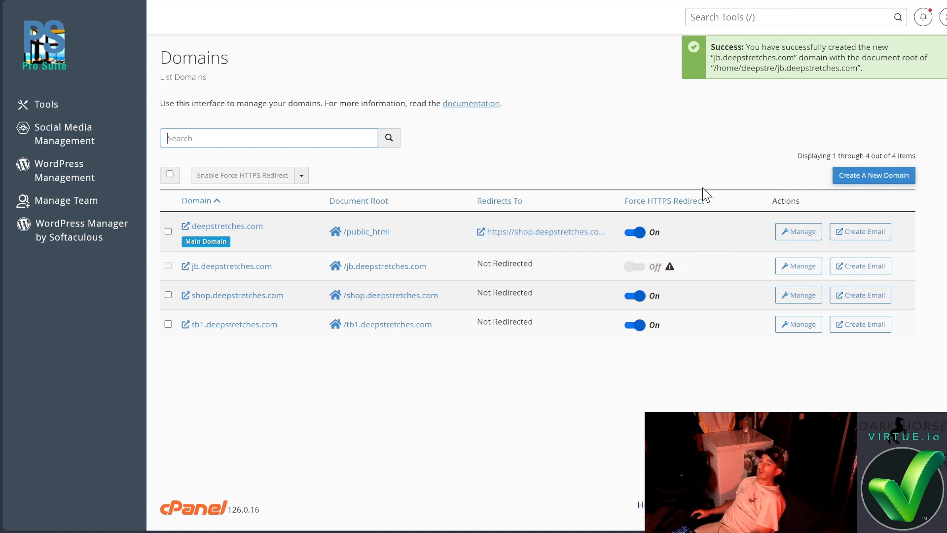
Return to the tools overview and open the SSL/TLS Status page
left_click(47, 110)
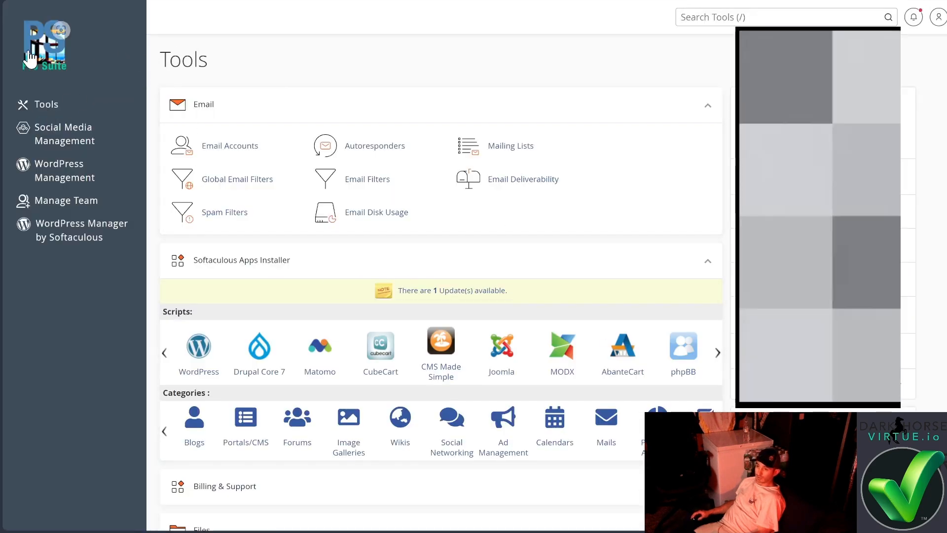
left_click(30, 58)
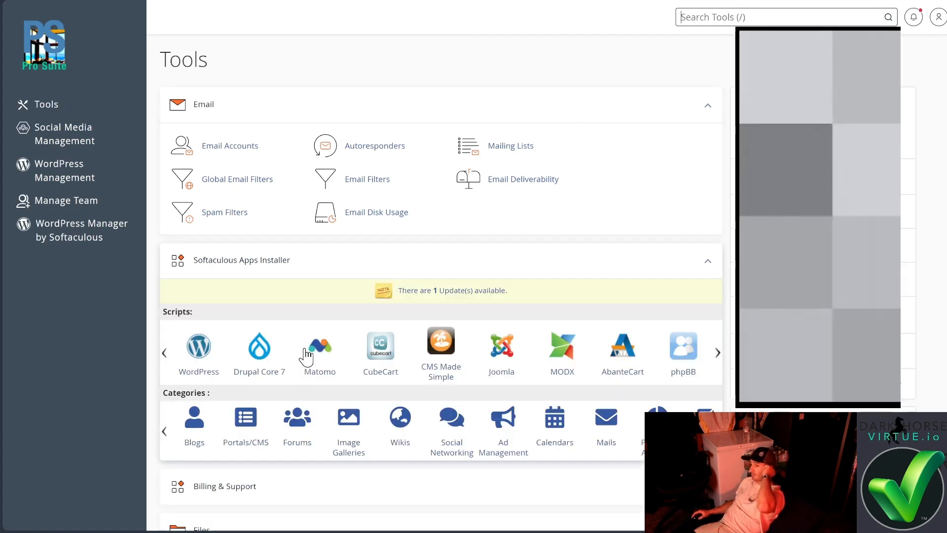
scroll(306, 355, "down", 2)
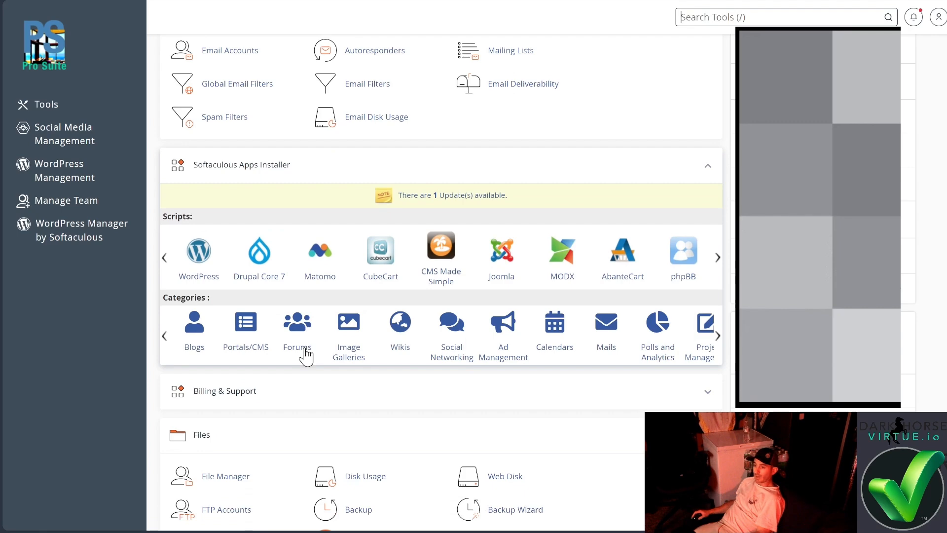
scroll(306, 354, "down", 11)
middle_click(305, 348)
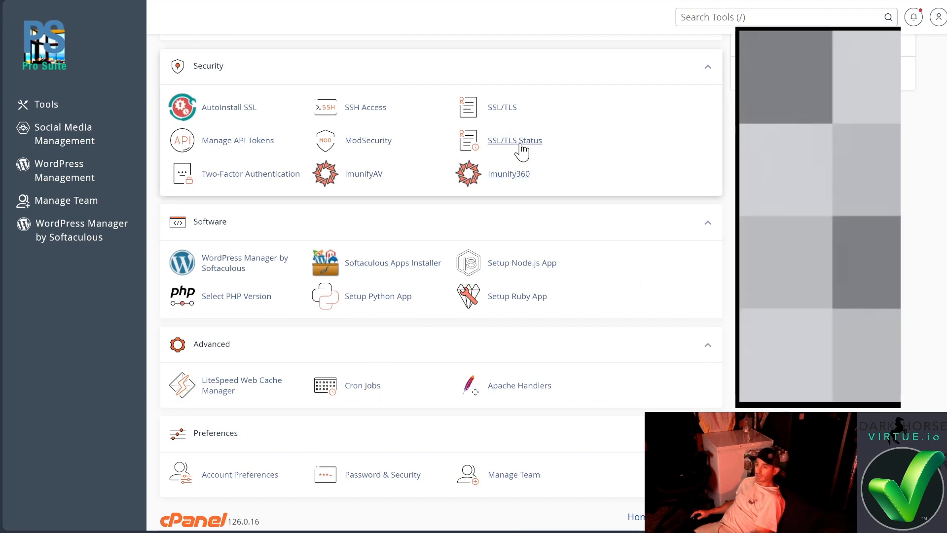
left_click(520, 143)
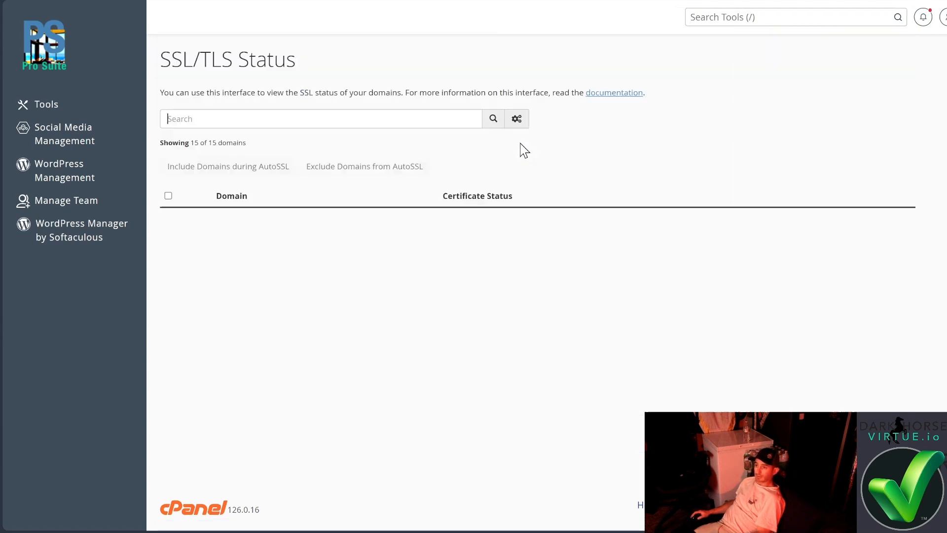
Check the certificate entries for jb.deepstretches.com and run AutoSSL for the account's domains
scroll(605, 223, "down", 4)
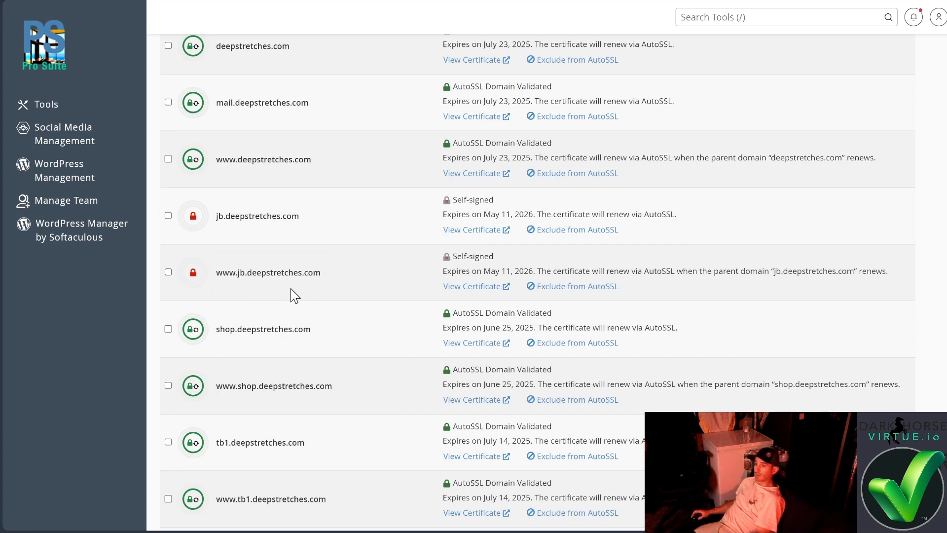
scroll(292, 294, "up", 3)
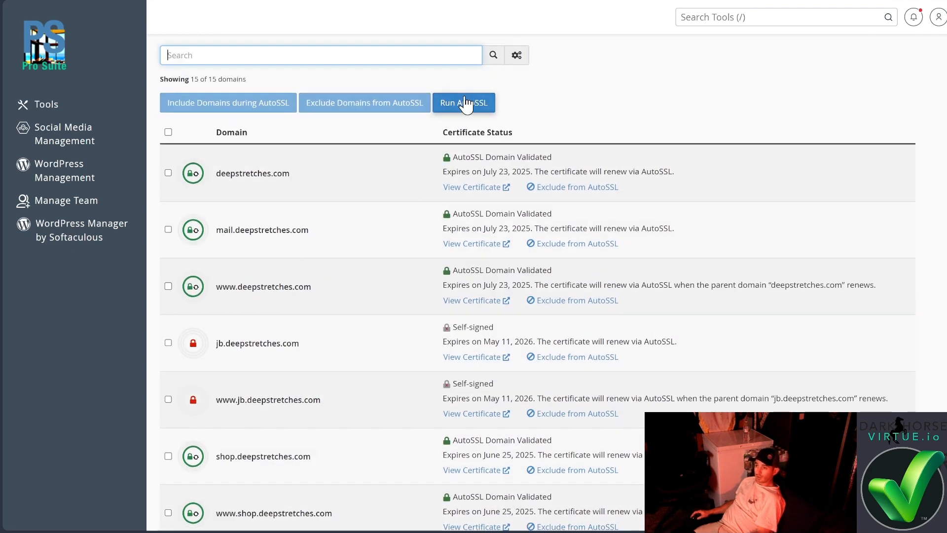
left_click(462, 104)
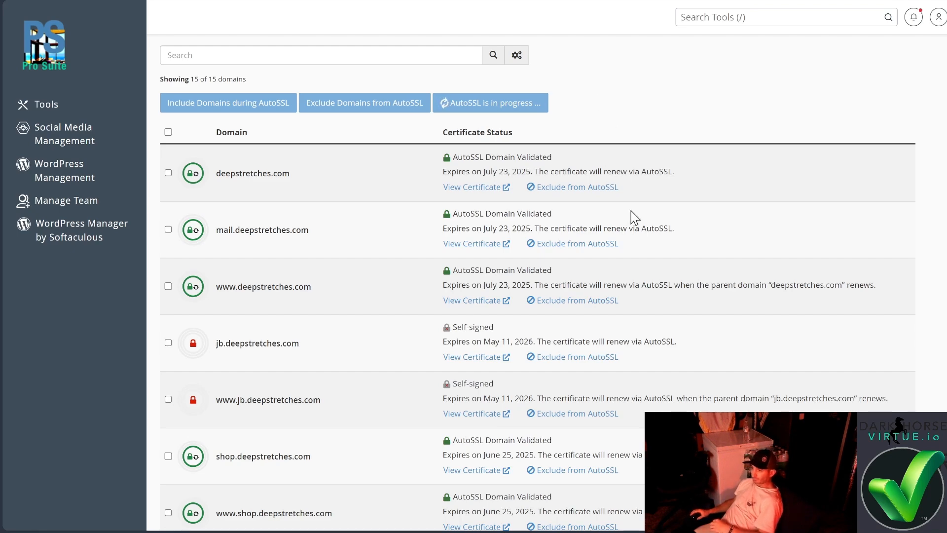
scroll(686, 207, "up", 2)
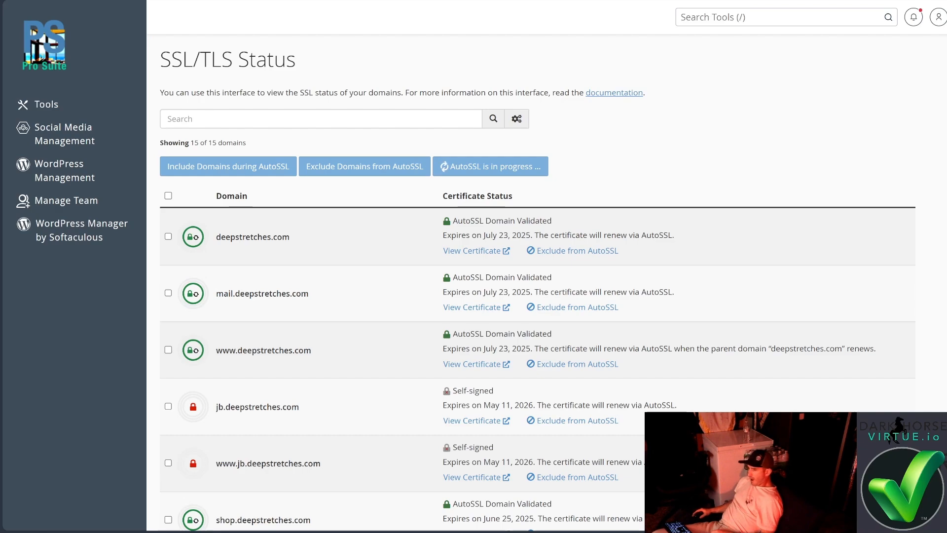
scroll(689, 404, "down", 10)
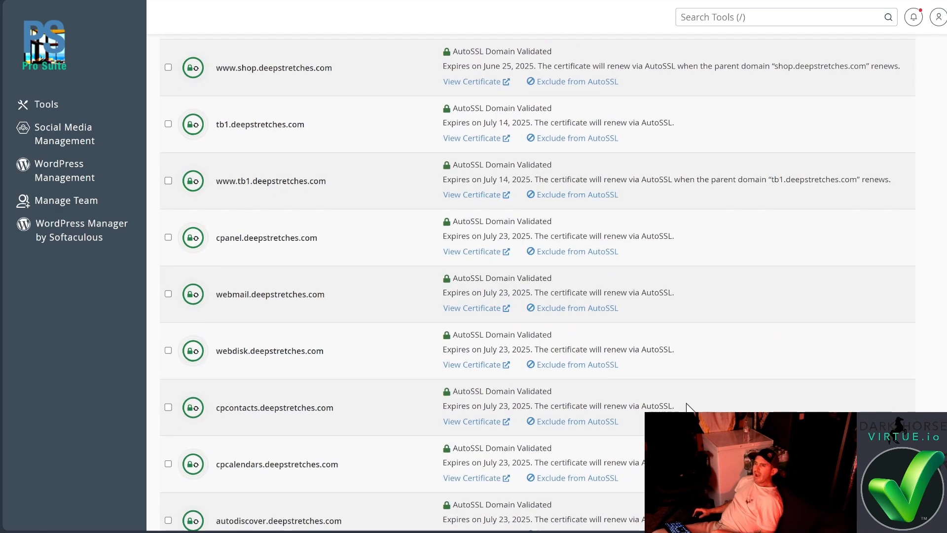
scroll(688, 407, "up", 6)
scroll(687, 408, "up", 4)
scroll(688, 408, "down", 3)
scroll(687, 408, "up", 2)
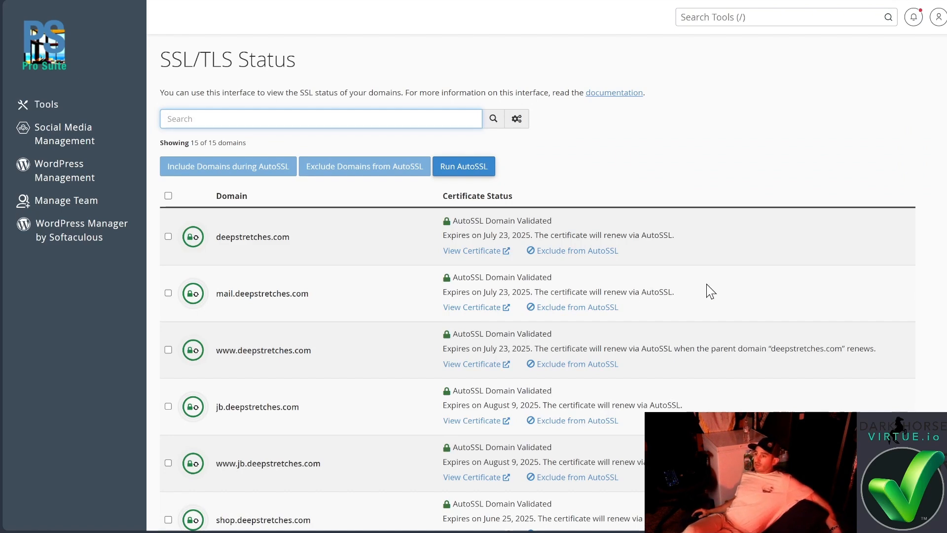
scroll(708, 290, "down", 1)
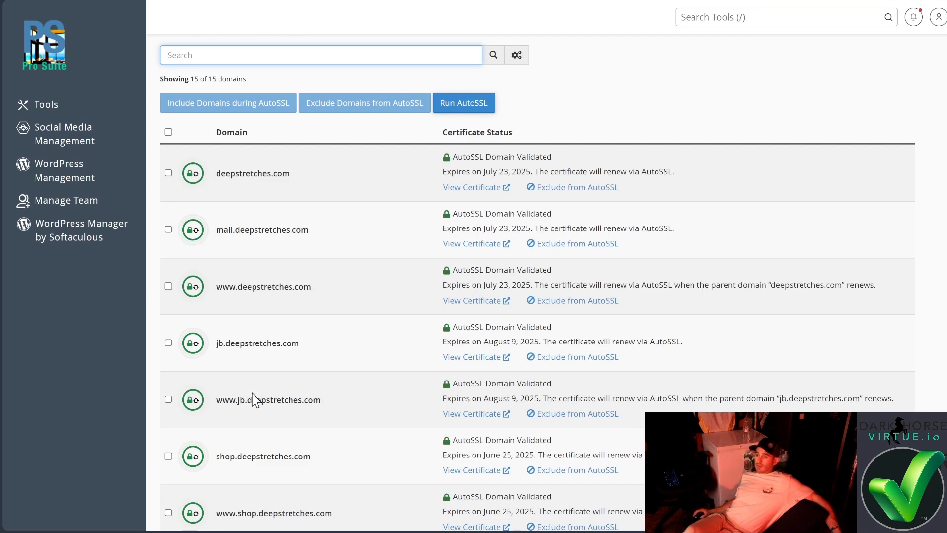
scroll(363, 390, "up", 1)
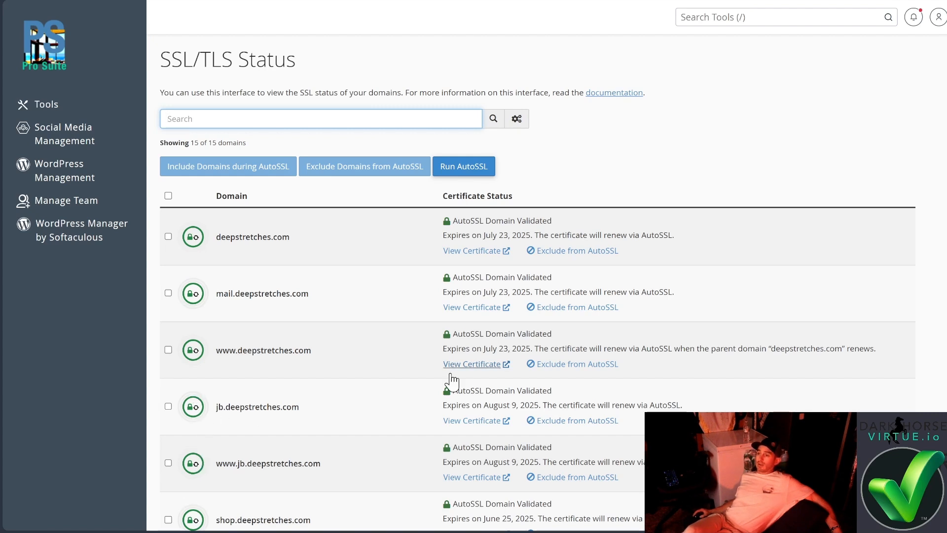
Open the WordPress script in Softaculous and look through its features, screenshots, demo, ratings and reviews, ending on its overview
left_click(50, 109)
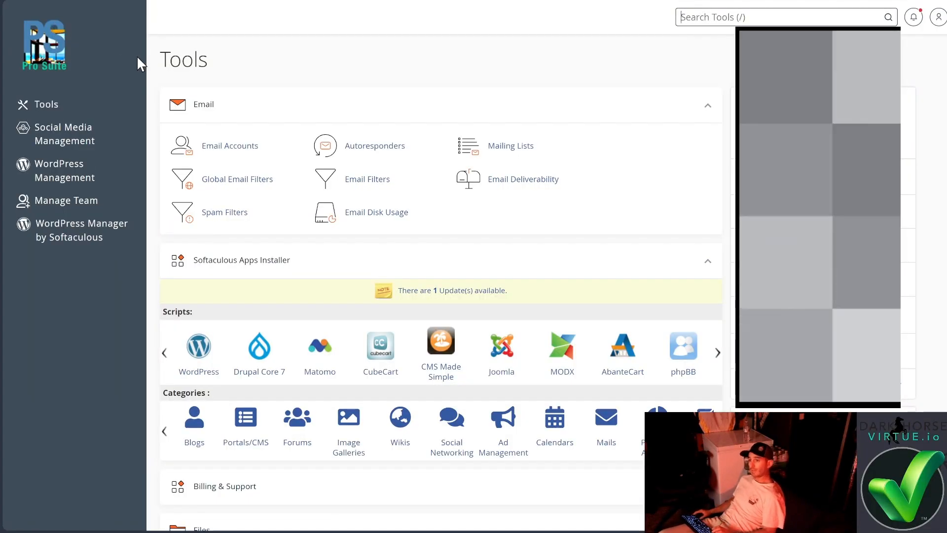
left_click(206, 359)
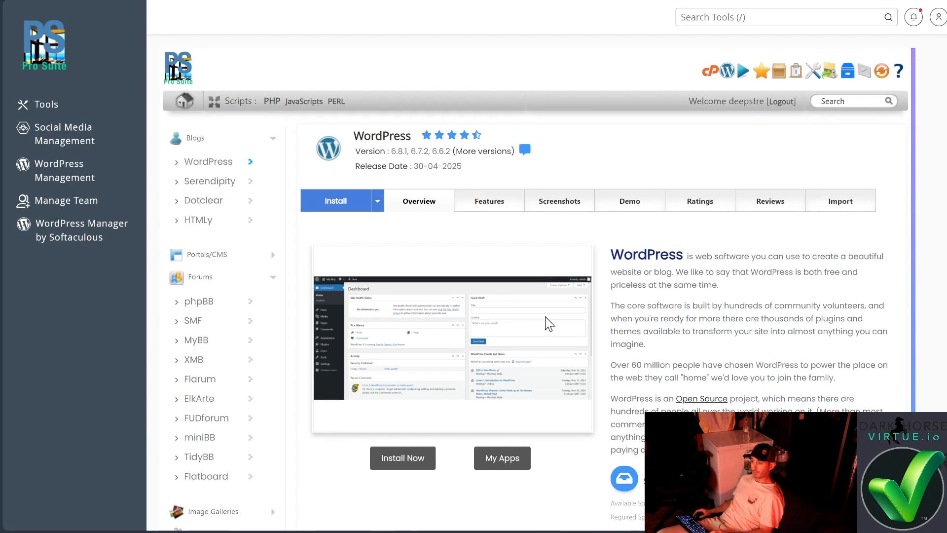
left_click(488, 205)
left_click(555, 204)
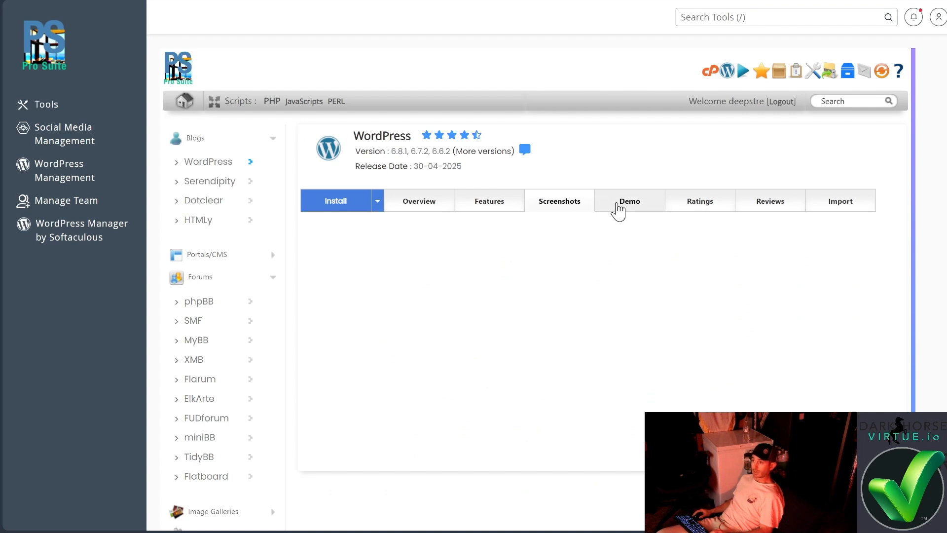
left_click(633, 204)
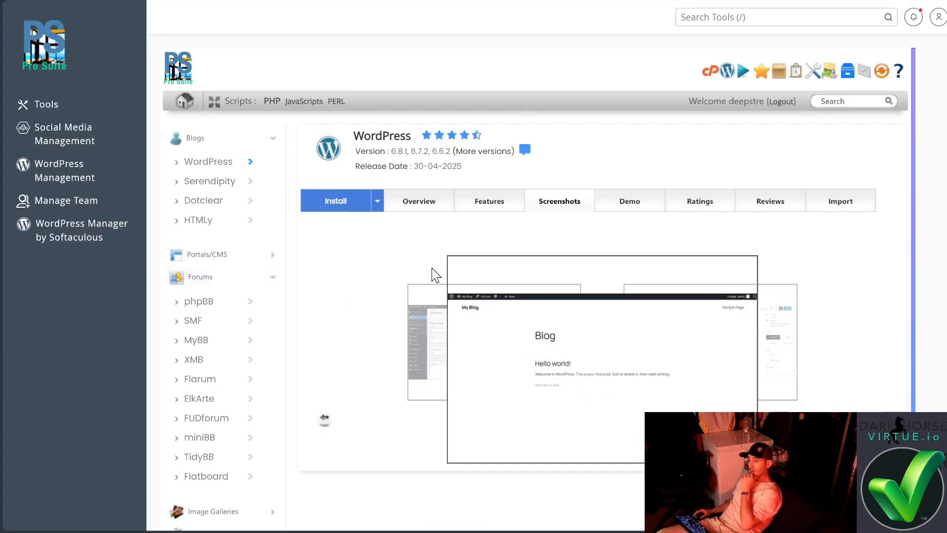
left_click(696, 209)
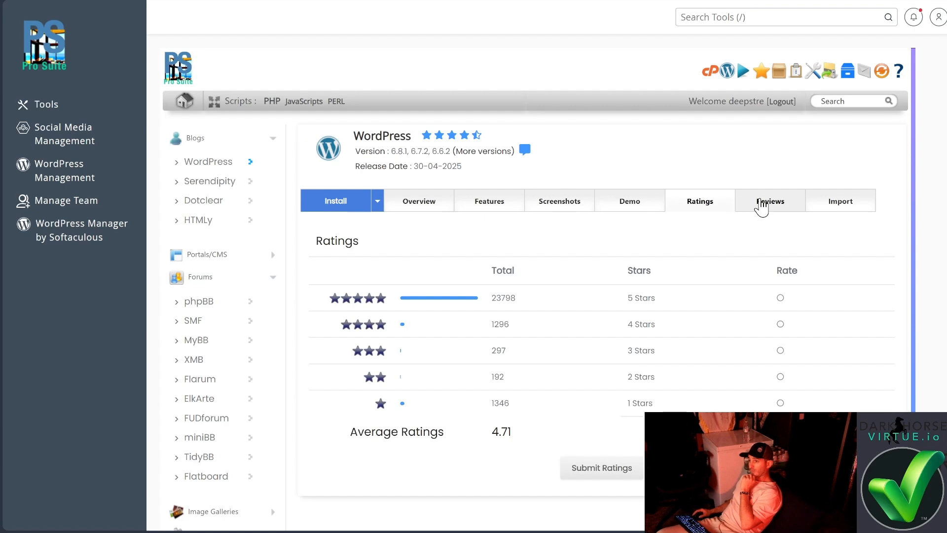
left_click(761, 206)
left_click(401, 210)
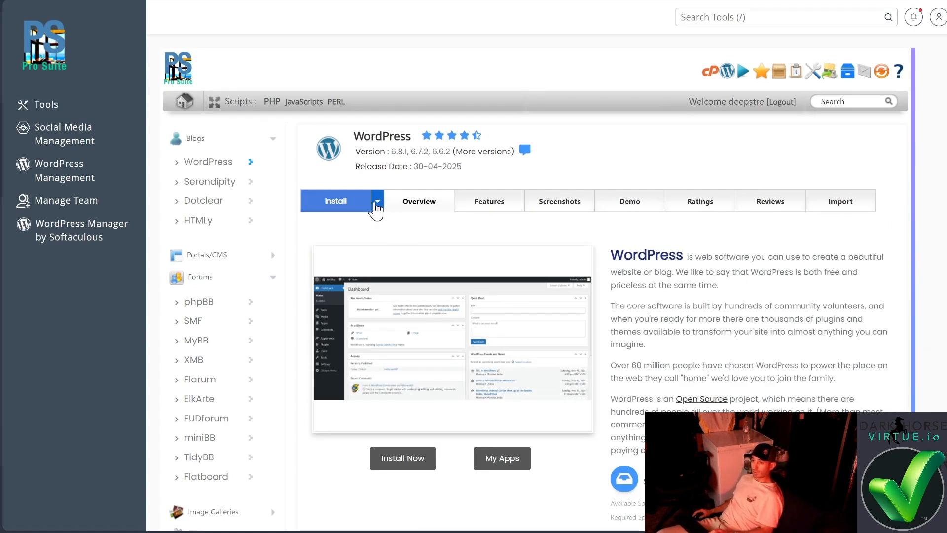
Open the WordPress installation form and choose jb.deepstretches.com as the domain with version 6.8.1
left_click(334, 204)
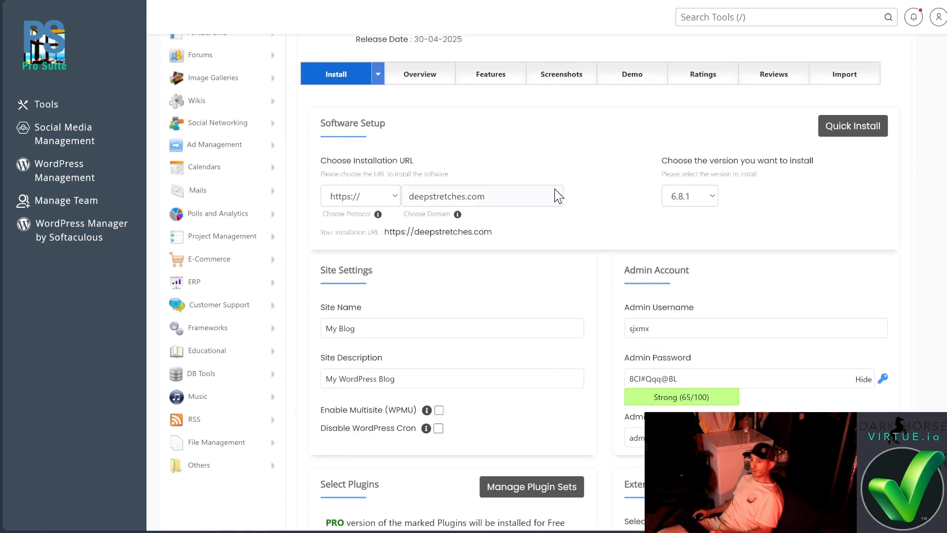
left_click(554, 200)
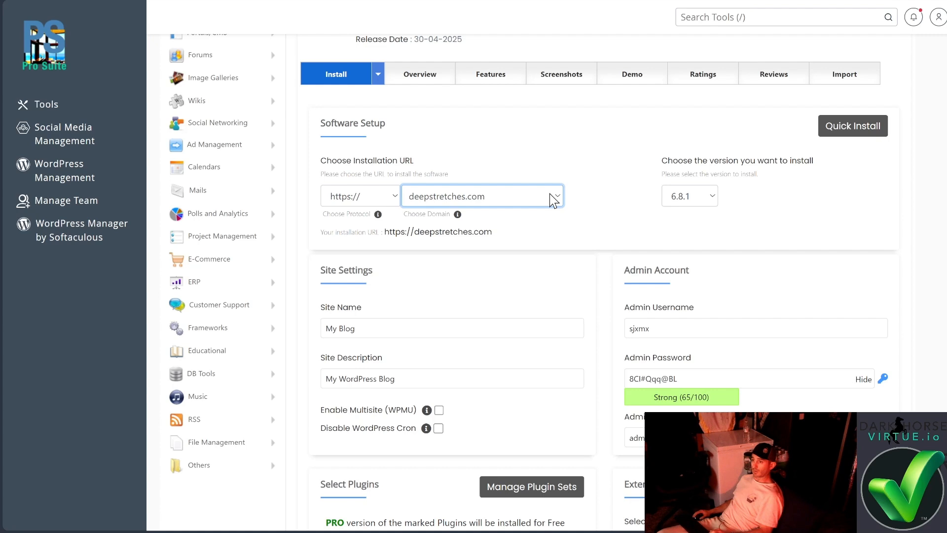
left_click(502, 253)
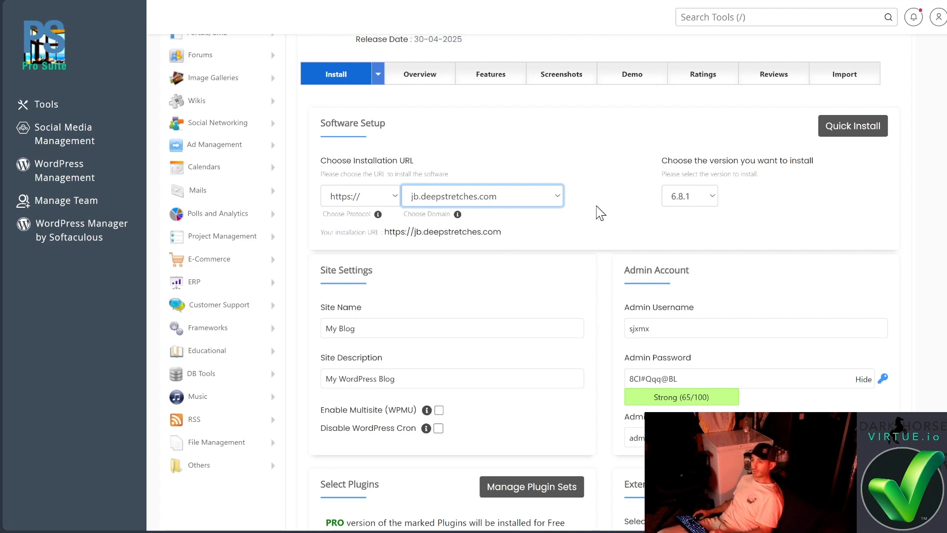
left_click(681, 197)
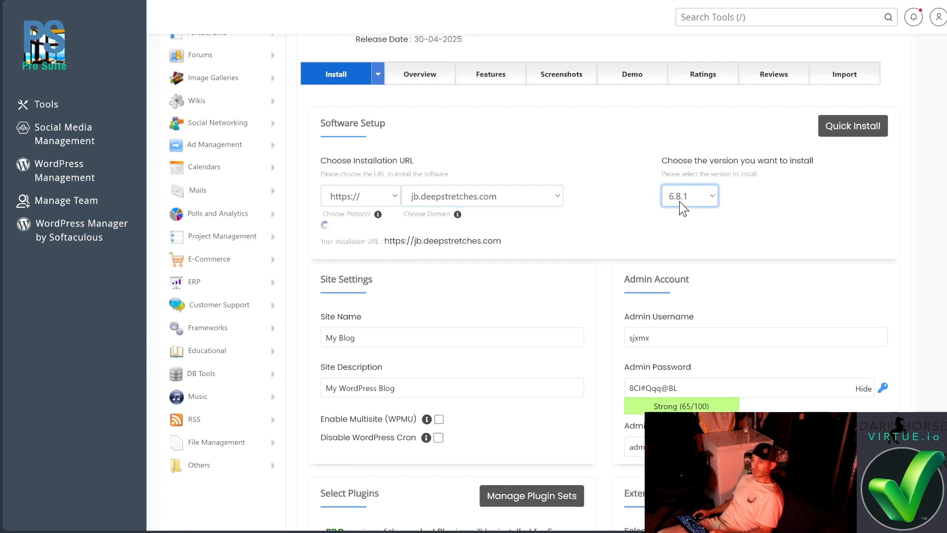
left_click(797, 207)
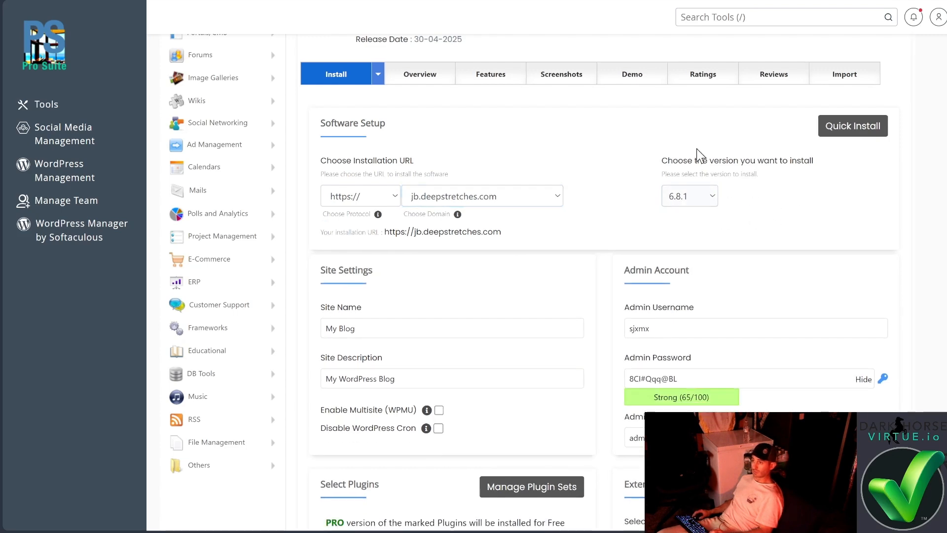
Set the site name to Jalapeno Business AI in the site settings
scroll(700, 229, "down", 3)
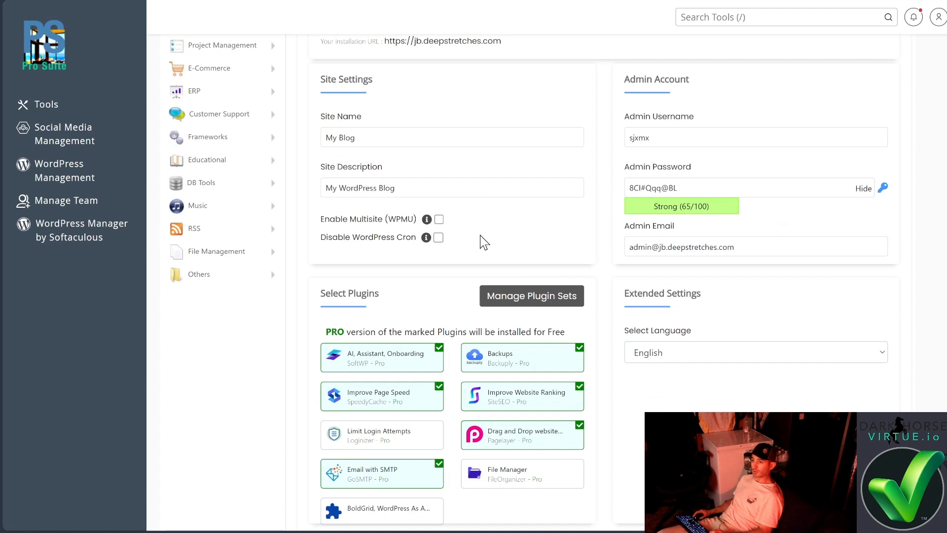
left_click(432, 201)
triple_click(430, 199)
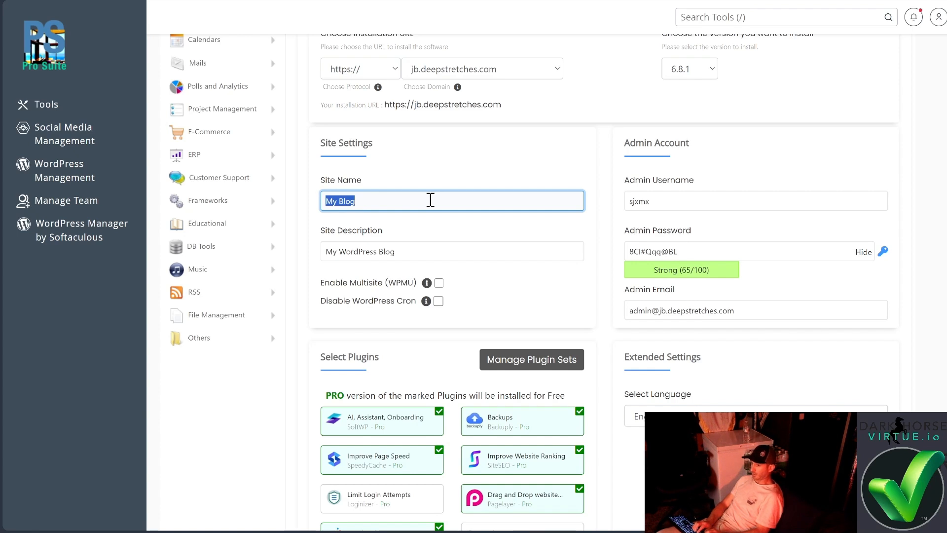
type("Jalap")
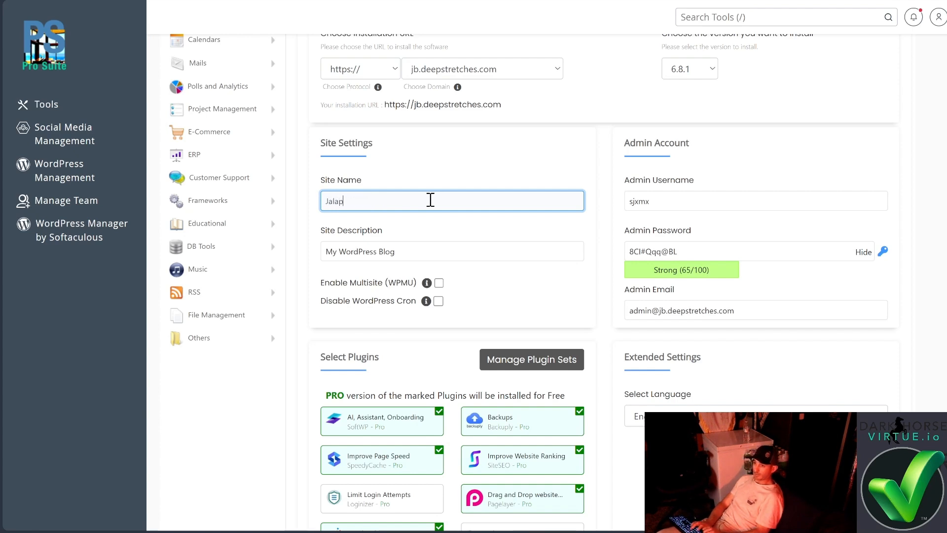
type("eno")
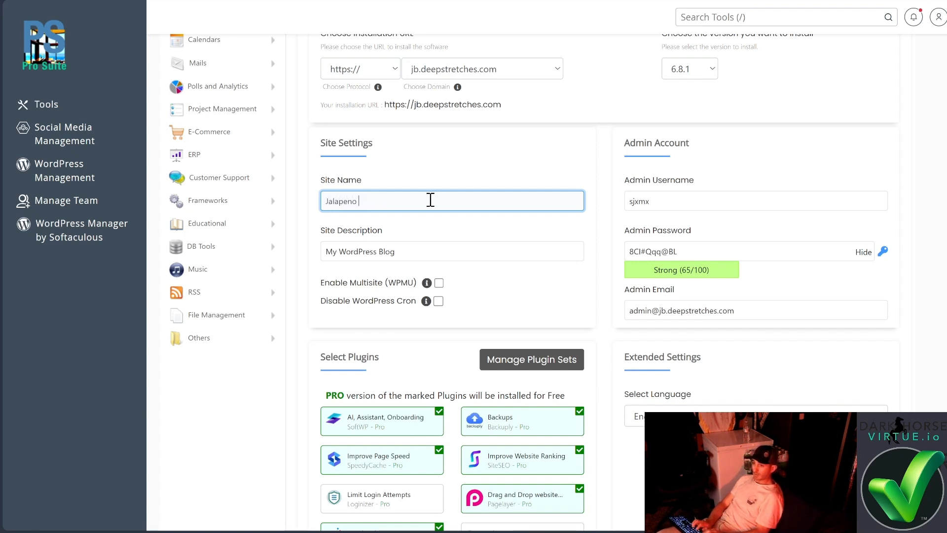
type(" Business ")
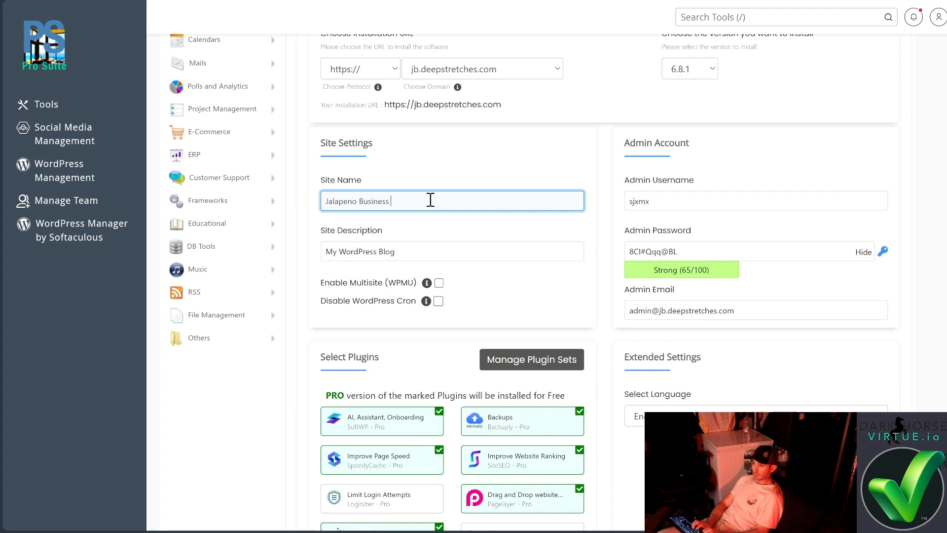
type("AI")
key("Tab")
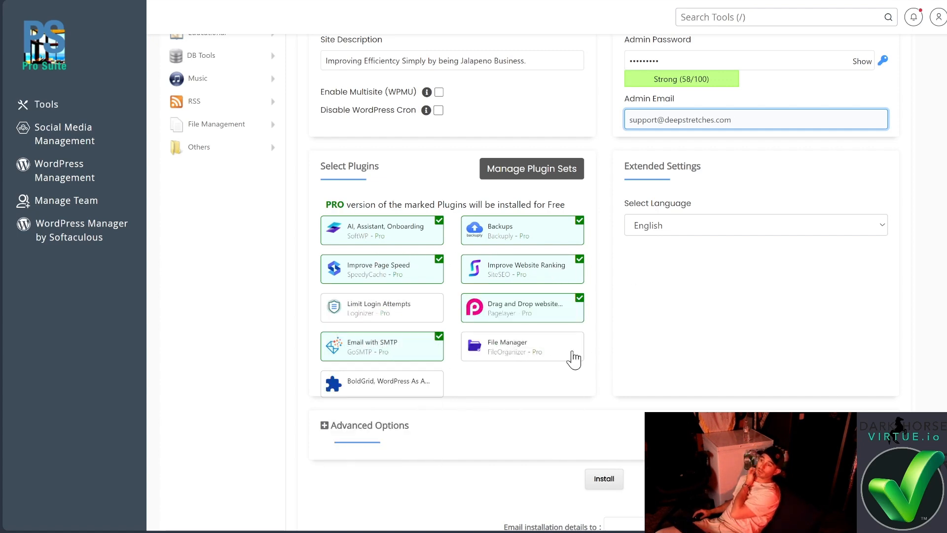
Add the Limit Login Attempts and File Manager plugins to the selection and start the WordPress installation
left_click(536, 356)
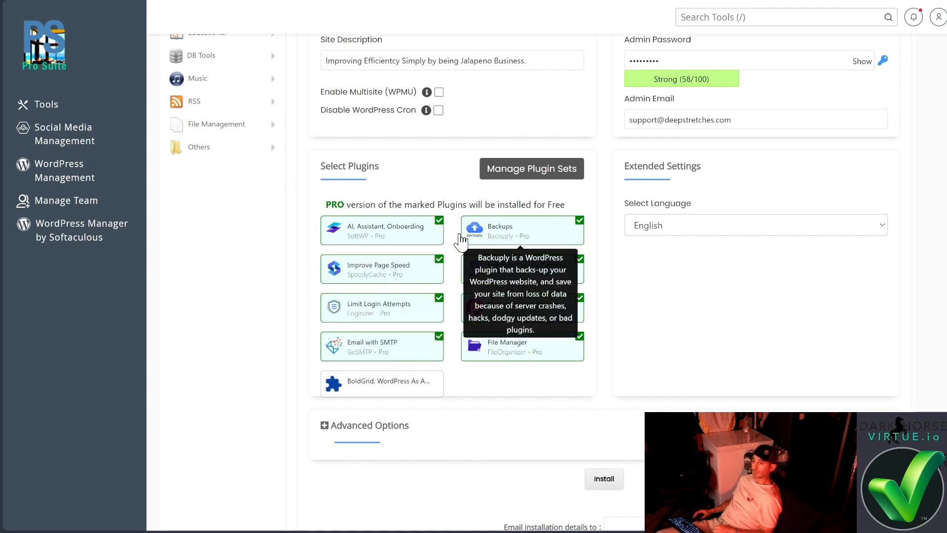
scroll(605, 366, "down", 3)
left_click(604, 359)
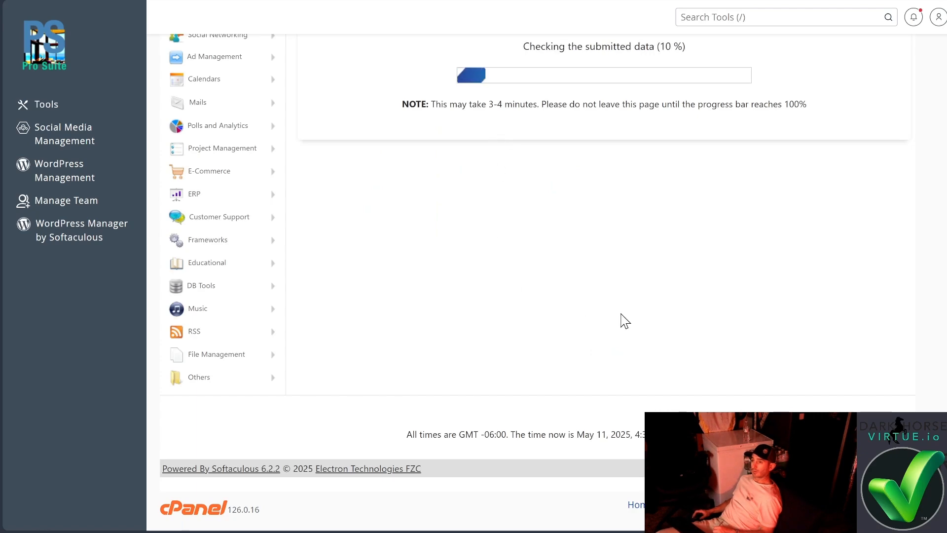
Open the administrative URL of the newly installed jb.deepstretches.com site and start its onboarding process
scroll(623, 322, "up", 5)
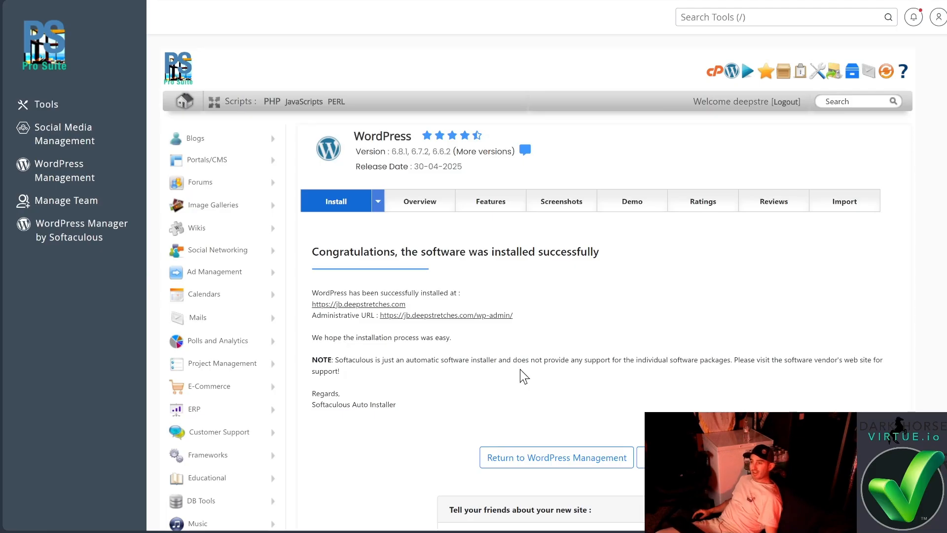
scroll(519, 368, "down", 2)
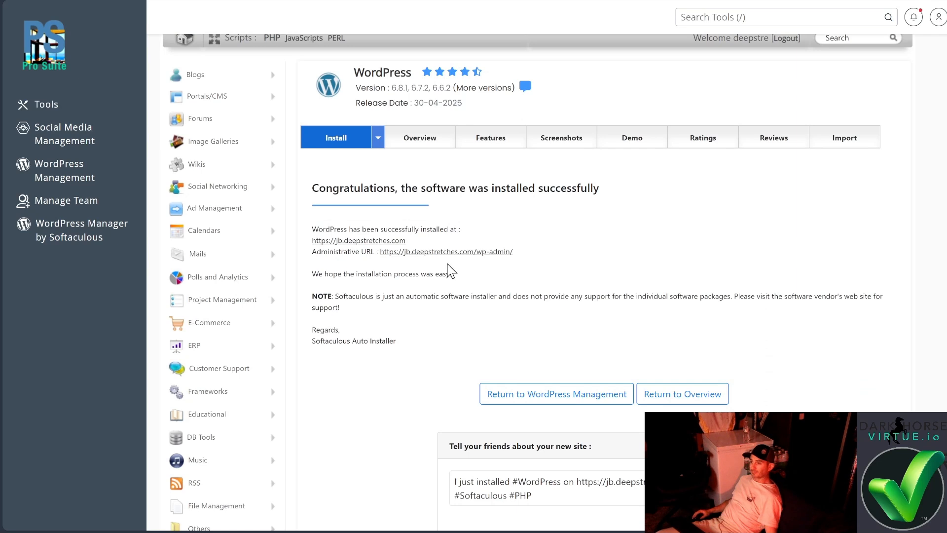
left_click(447, 254)
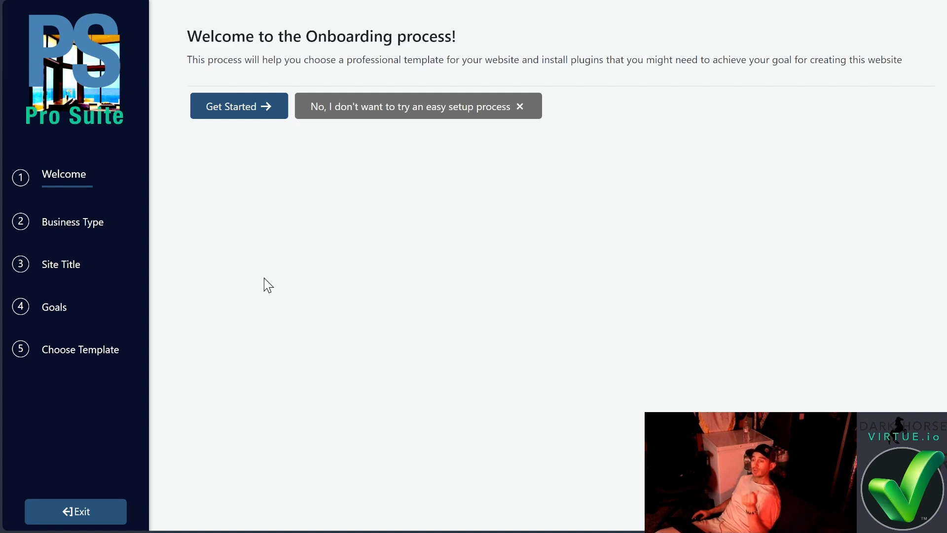
left_click(250, 118)
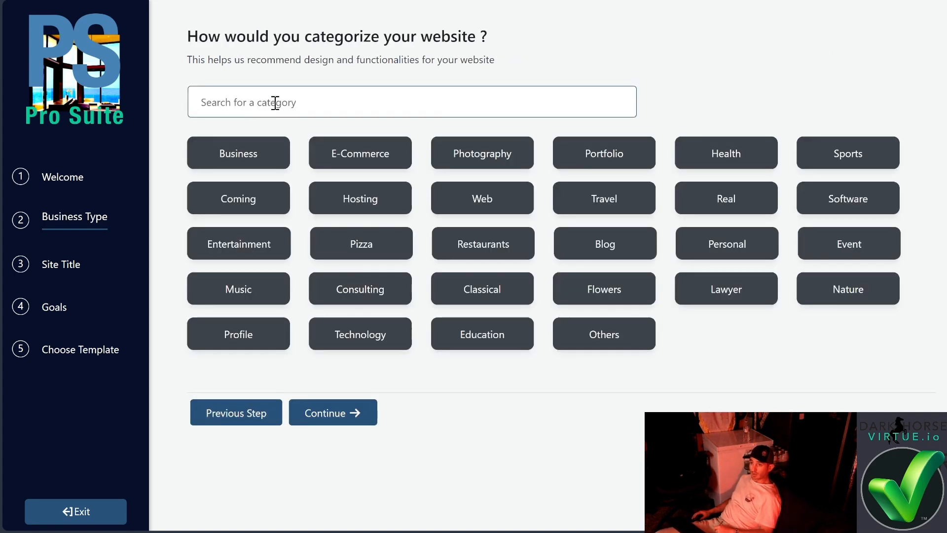
Categorize the website as Business and accept the prefilled site title and selected goals to reach the design choice
left_click(290, 102)
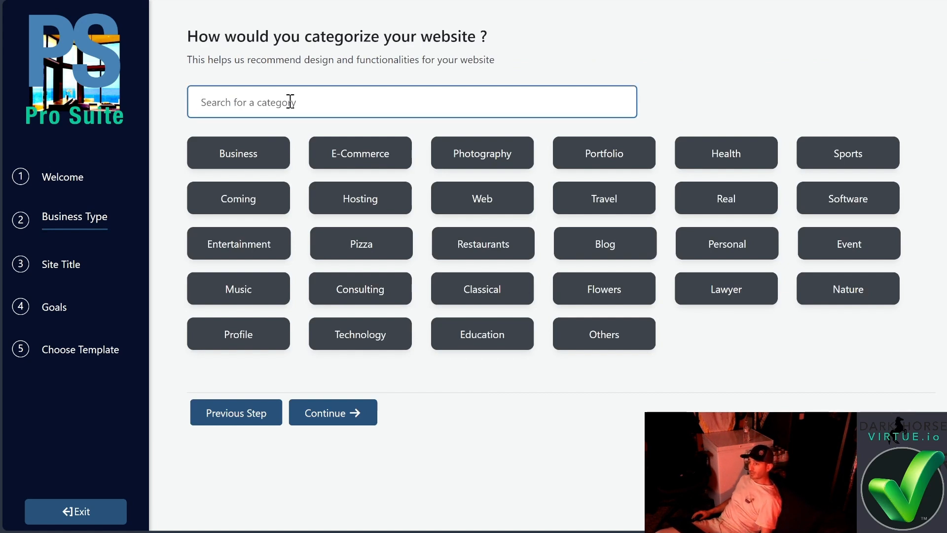
left_click(248, 158)
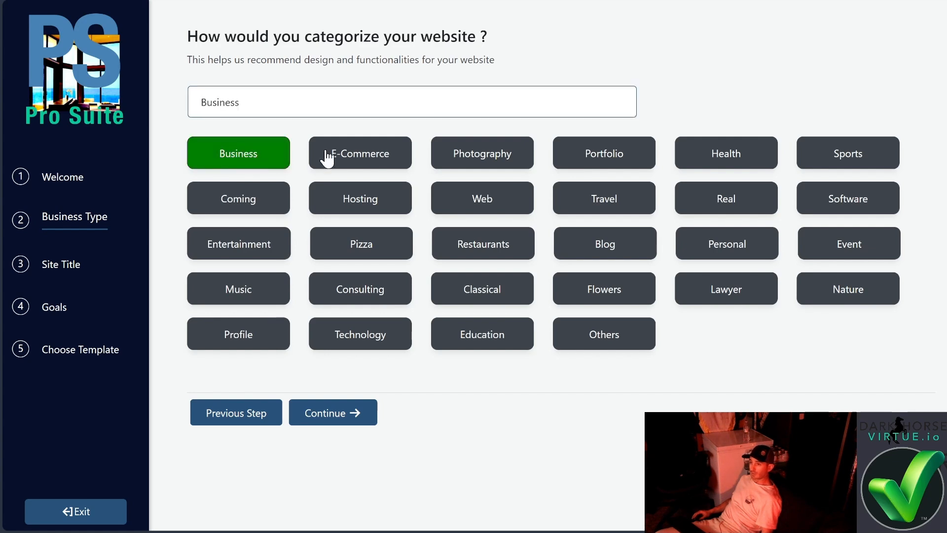
left_click(339, 158)
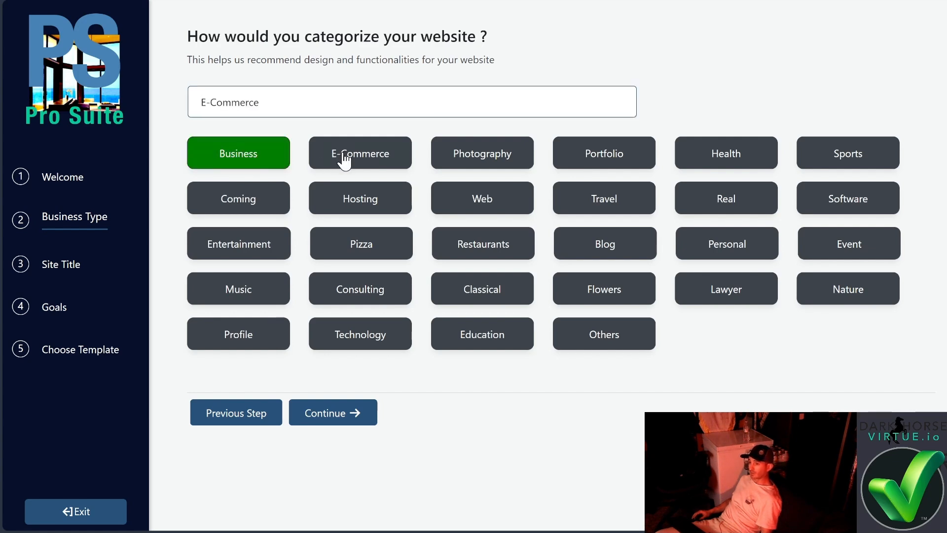
left_click(248, 161)
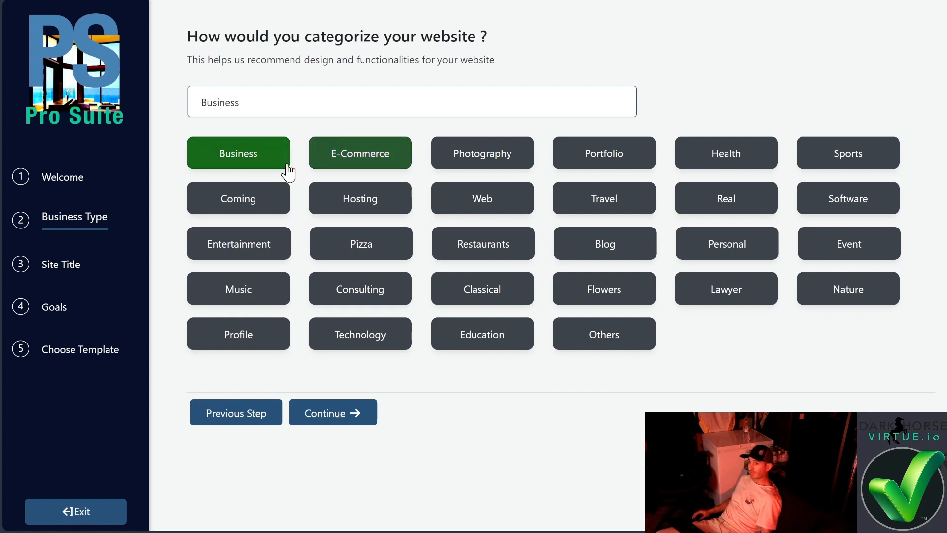
left_click(313, 424)
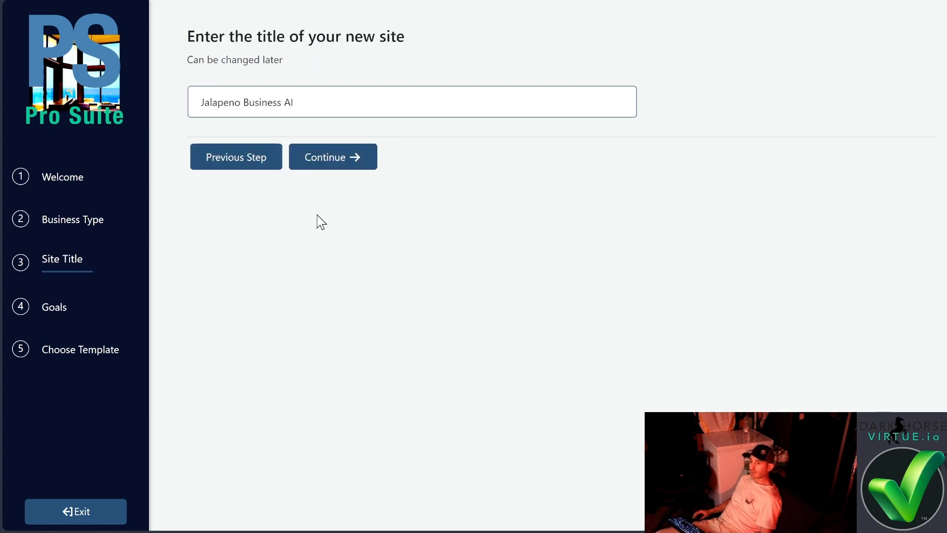
left_click(321, 168)
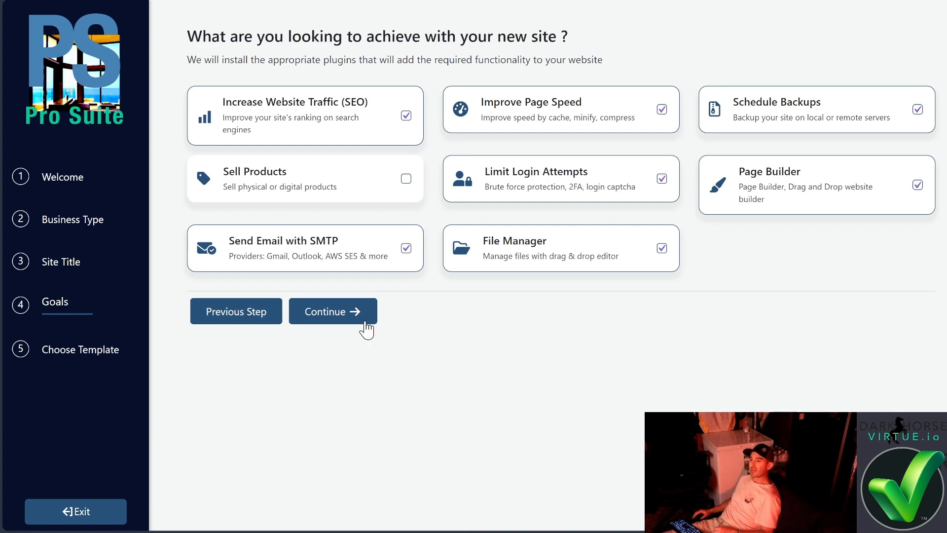
left_click(347, 316)
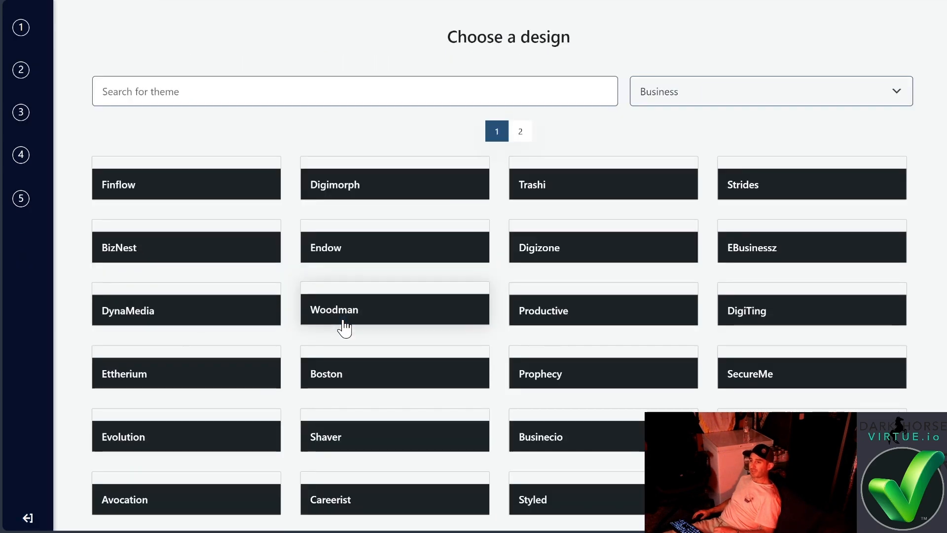
Browse the Business designs and open the Businecio template
scroll(439, 318, "down", 1)
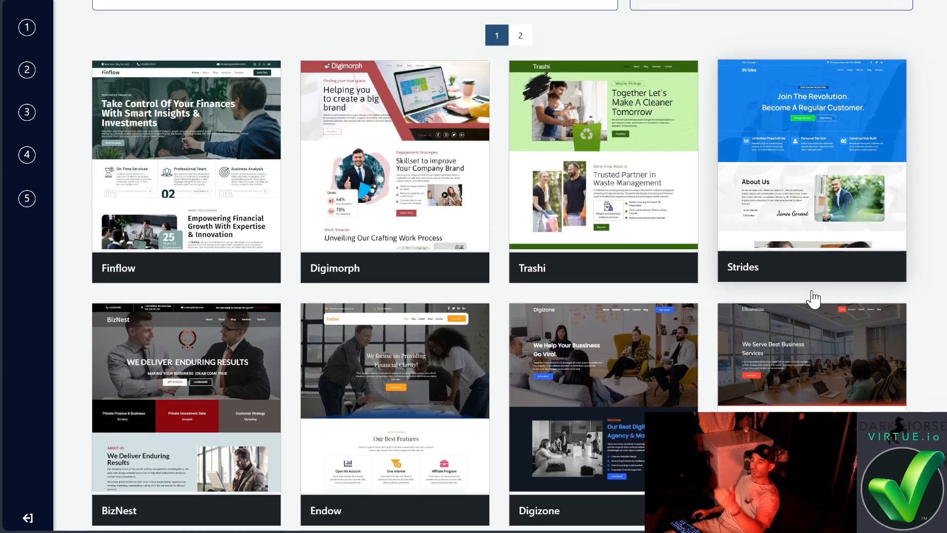
scroll(811, 281, "down", 5)
scroll(813, 298, "down", 6)
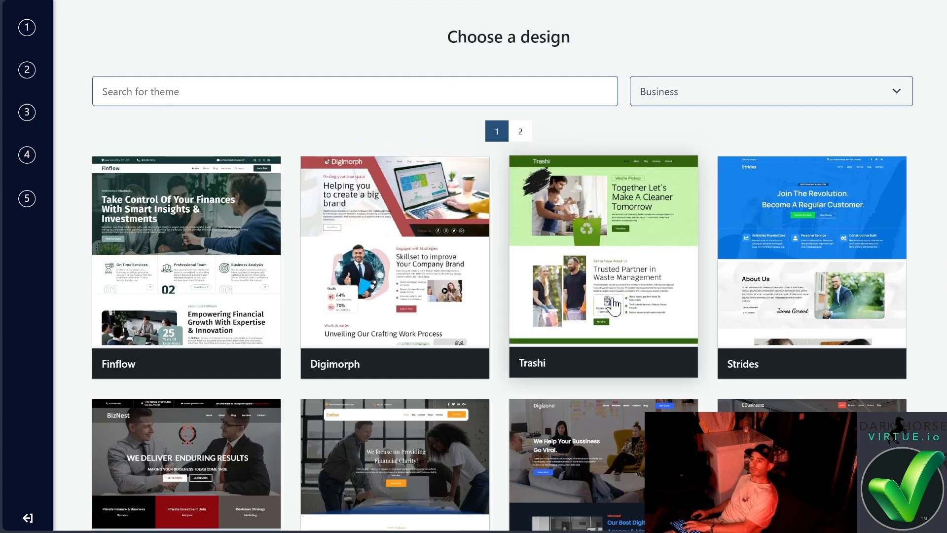
scroll(780, 336, "down", 5)
scroll(856, 405, "down", 5)
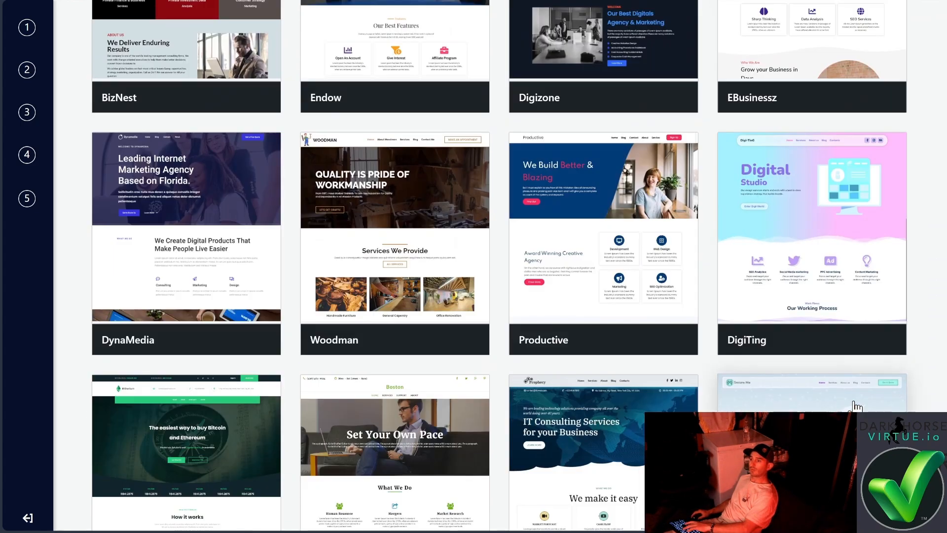
scroll(856, 406, "down", 1)
scroll(857, 406, "down", 7)
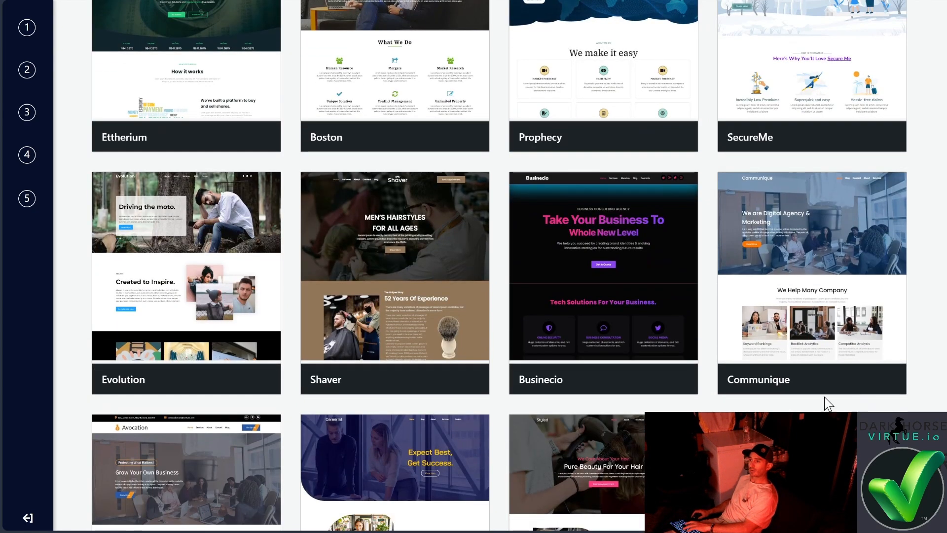
left_click(594, 277)
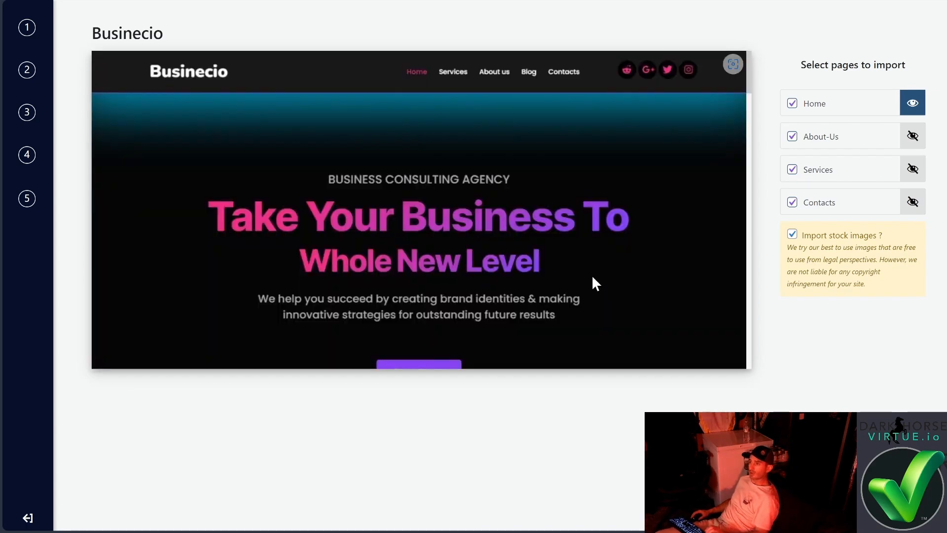
Look through the Businecio home page preview and exclude the About-Us page from the pages to import
scroll(503, 207, "down", 10)
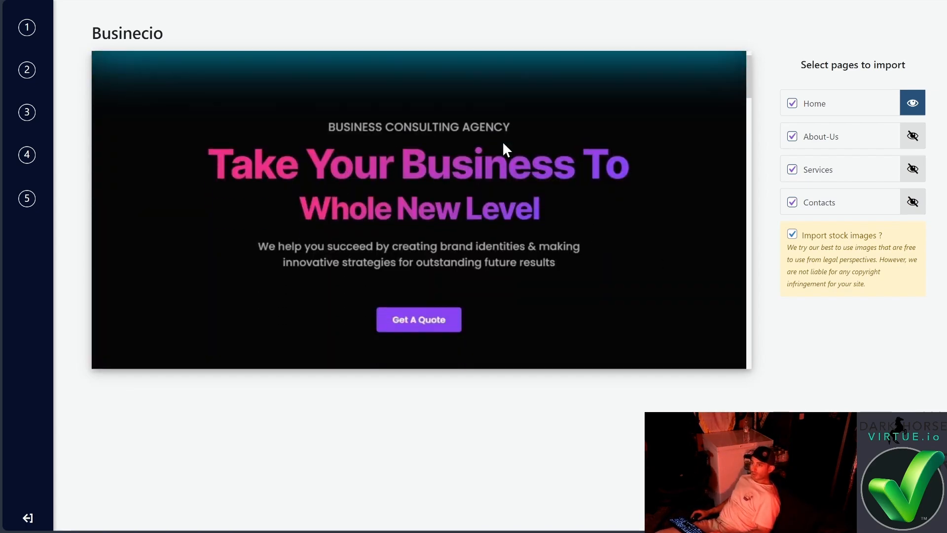
scroll(610, 203, "down", 15)
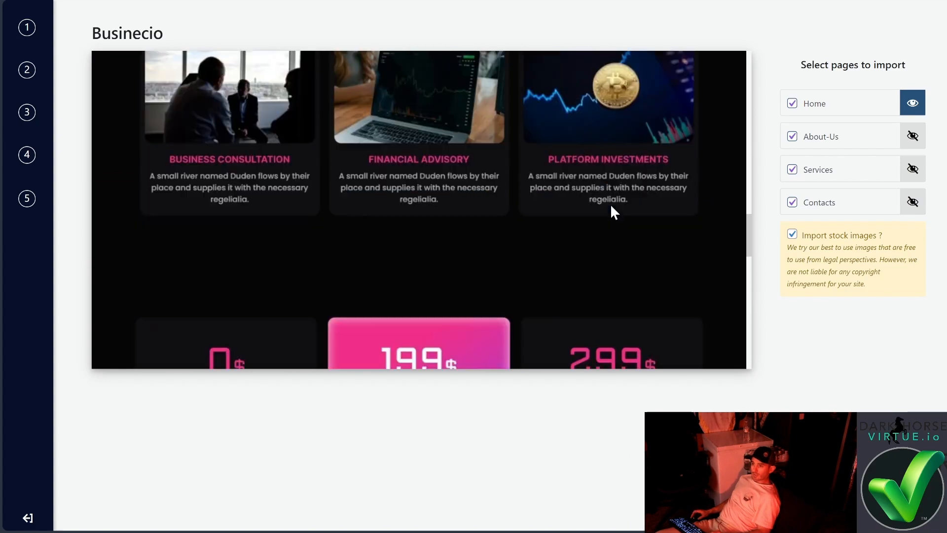
scroll(612, 207, "down", 5)
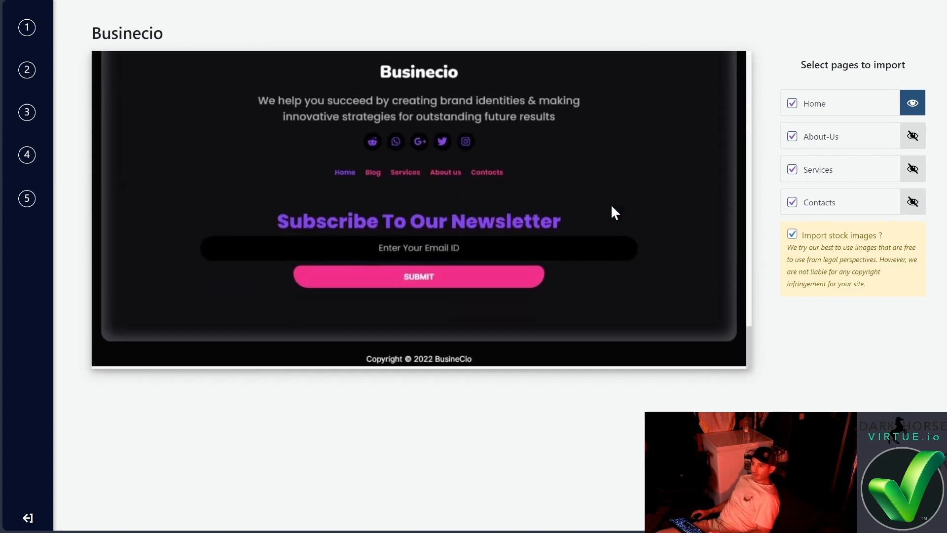
scroll(612, 207, "up", 6)
scroll(612, 207, "up", 20)
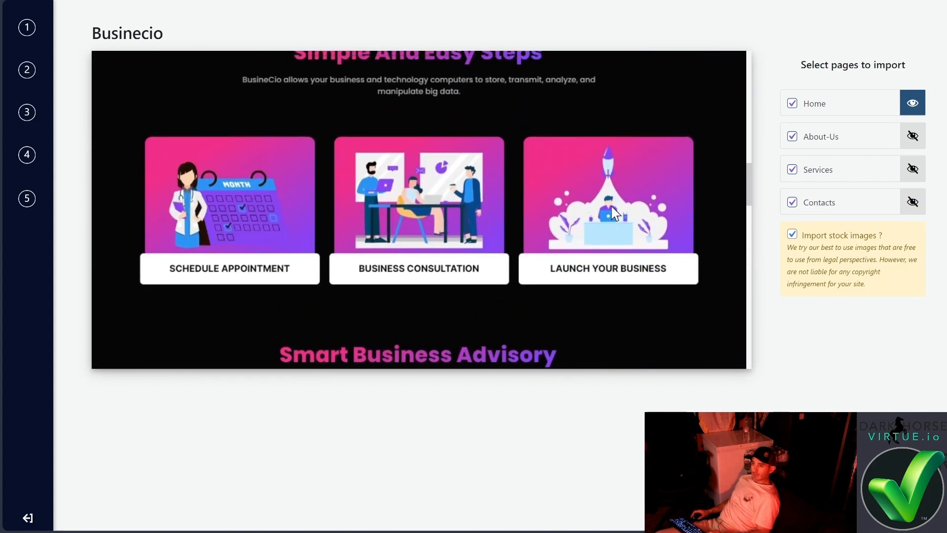
scroll(611, 207, "up", 1)
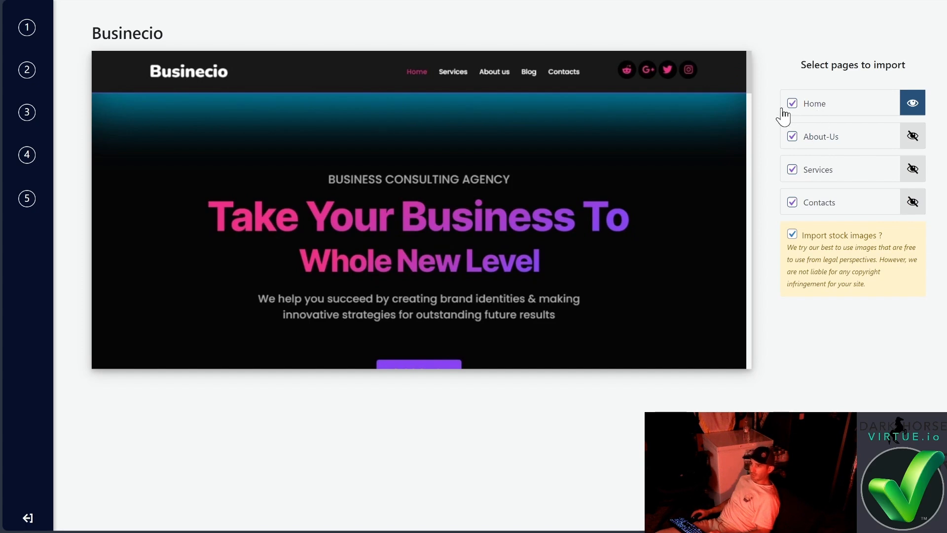
left_click(793, 138)
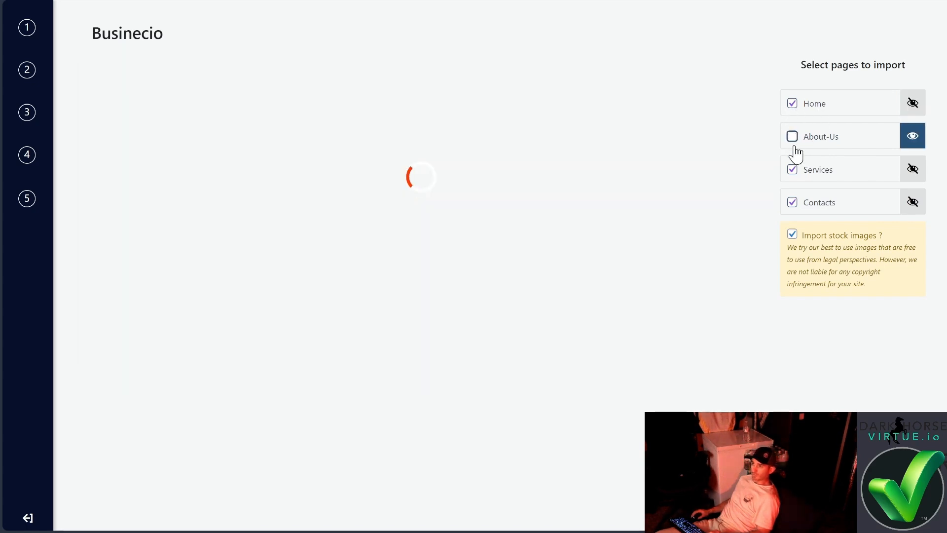
Exclude the About-Us, Services and Contacts pages from the import, keeping only the Home page selected
left_click(793, 140)
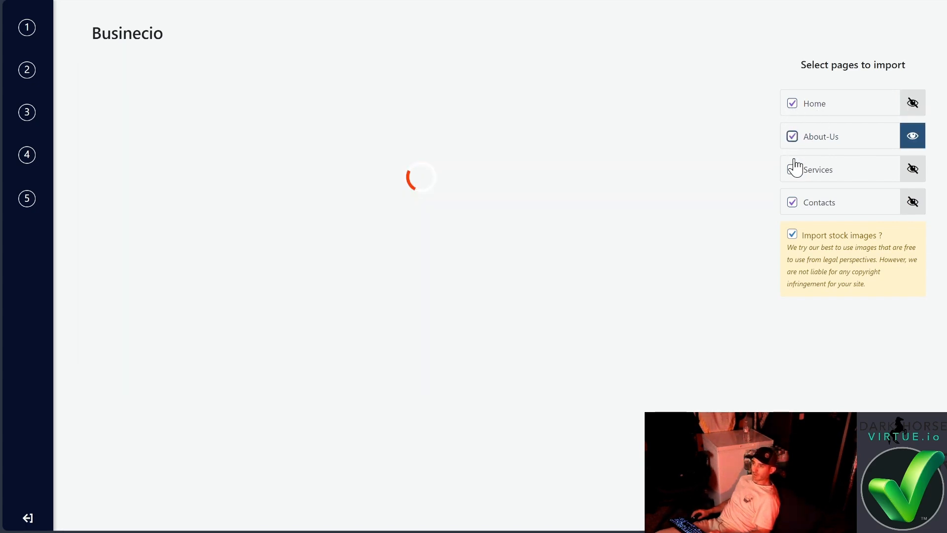
left_click(794, 138)
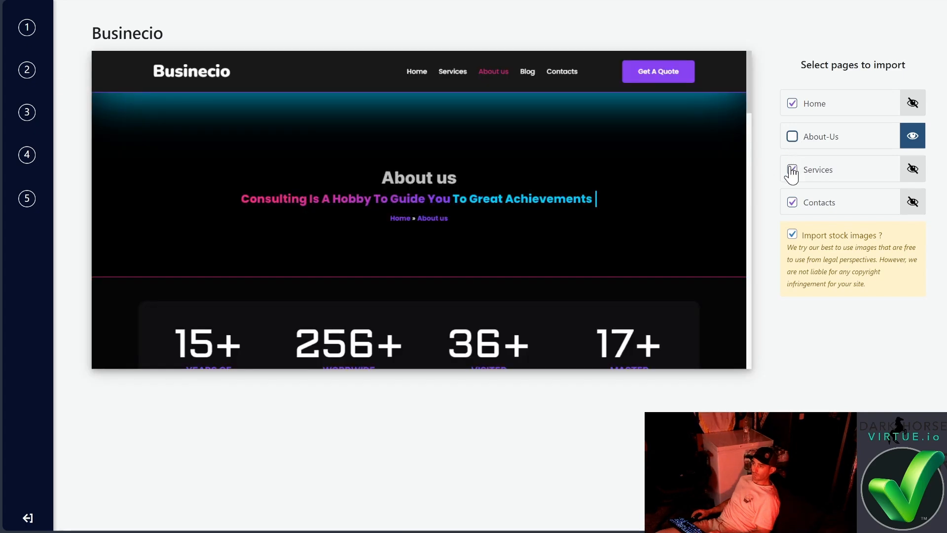
left_click(792, 170)
left_click(792, 202)
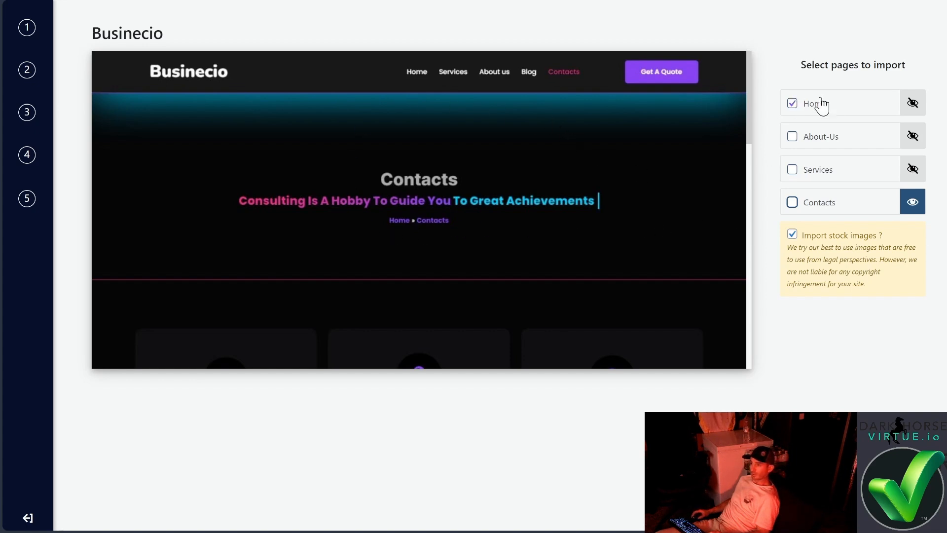
Preview the template's Home page and look through its sections
left_click(854, 106)
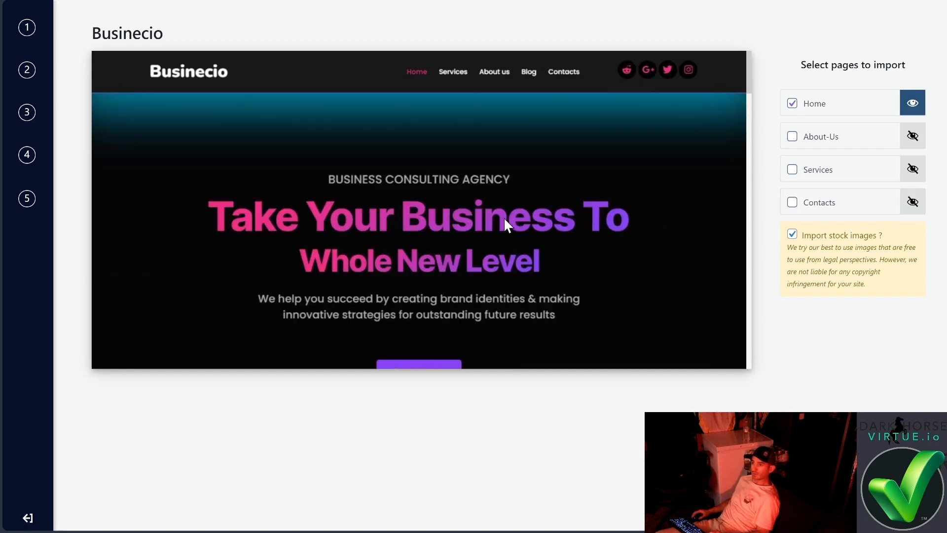
scroll(579, 194, "down", 10)
scroll(579, 194, "up", 5)
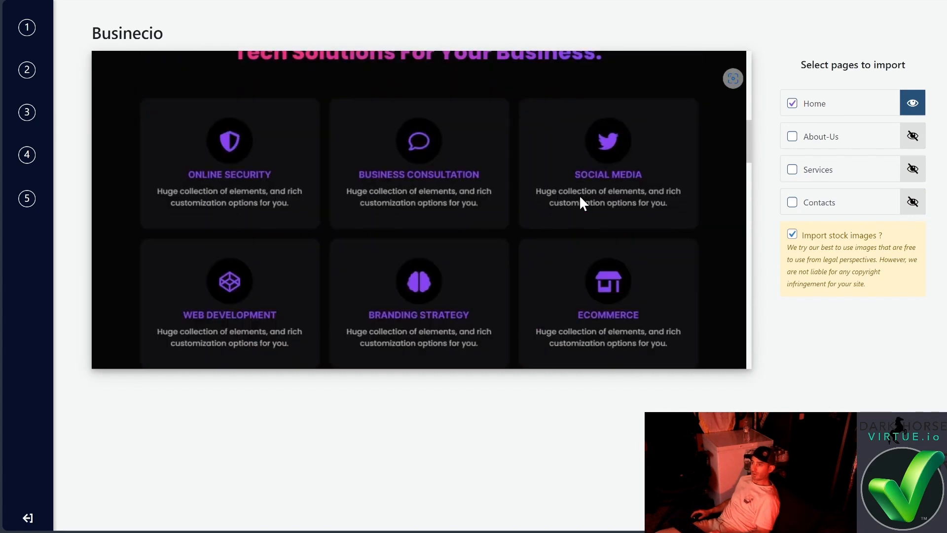
scroll(579, 195, "up", 4)
scroll(710, 161, "up", 1)
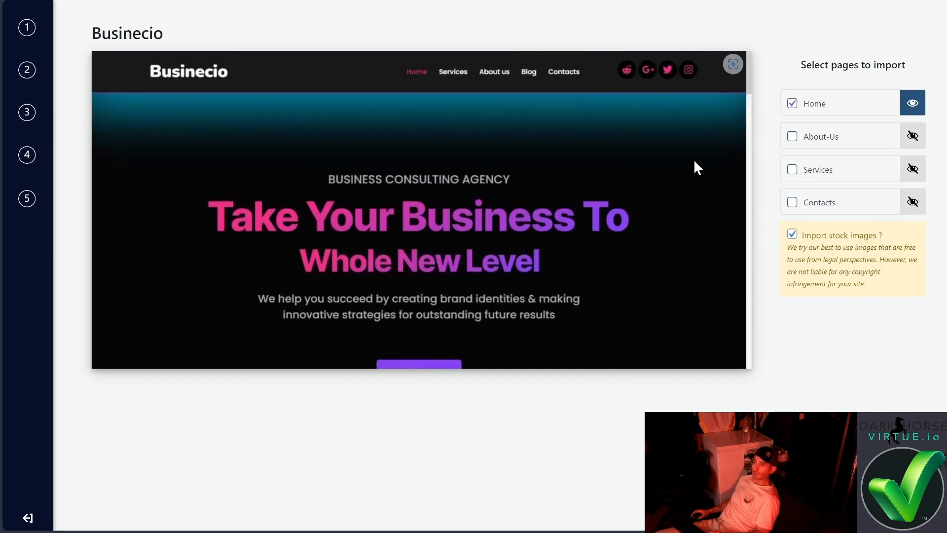
Include the About-Us, Services and Contacts pages alongside Home and import the Businecio template with stock images
left_click(792, 139)
left_click(792, 171)
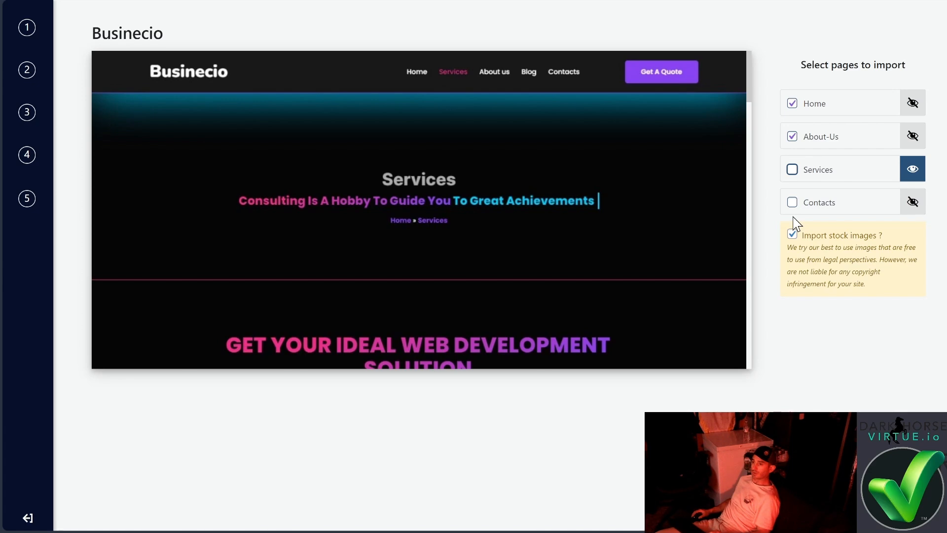
left_click(792, 171)
left_click(793, 203)
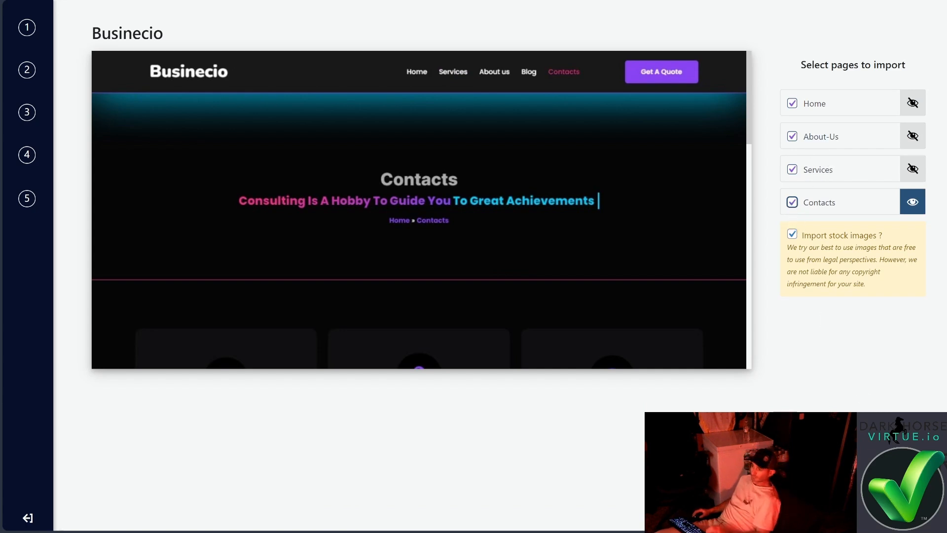
left_click(888, 509)
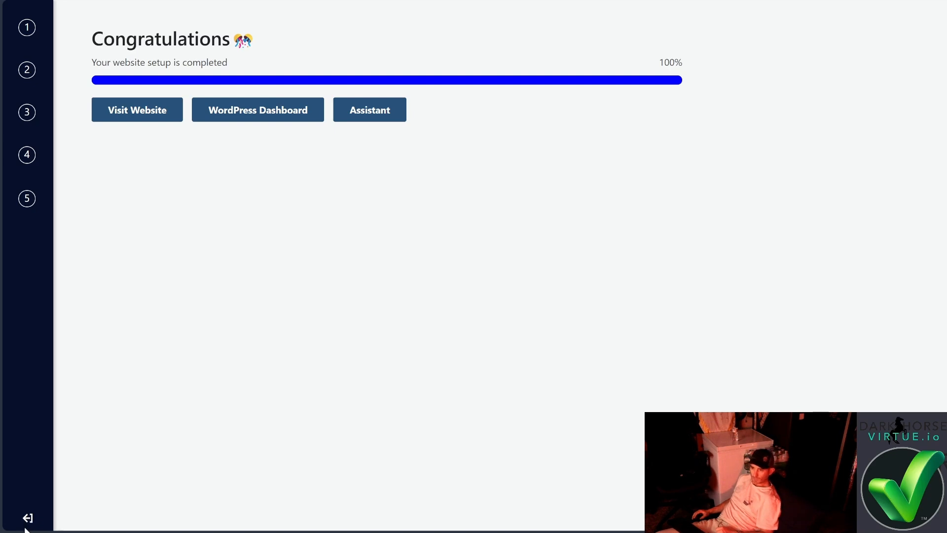
Visit the finished website and look through the sections of its home page
left_click(137, 122)
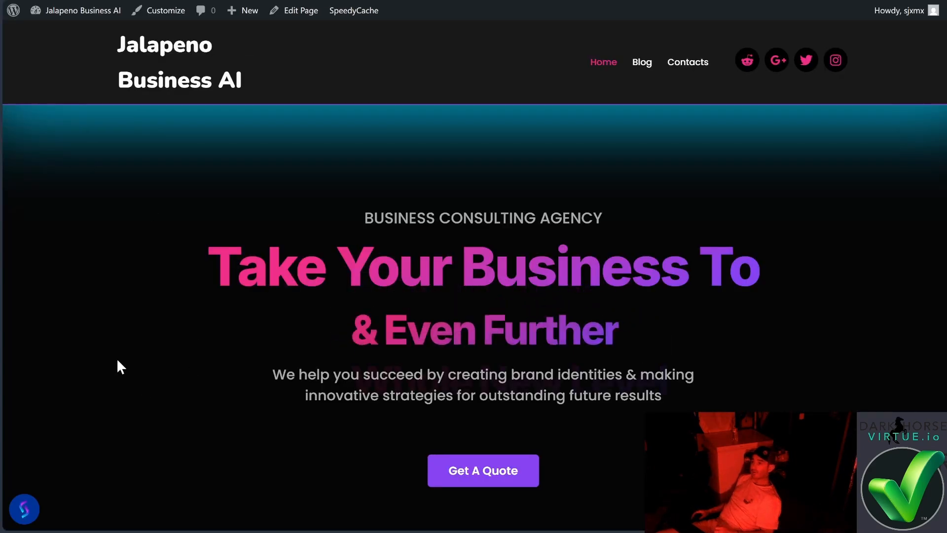
scroll(118, 361, "down", 3)
scroll(117, 360, "down", 15)
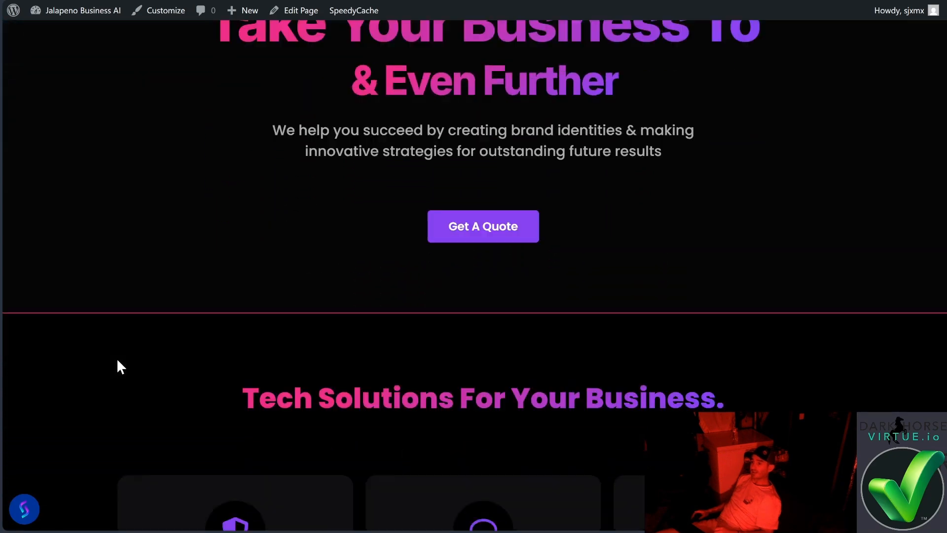
scroll(117, 361, "down", 12)
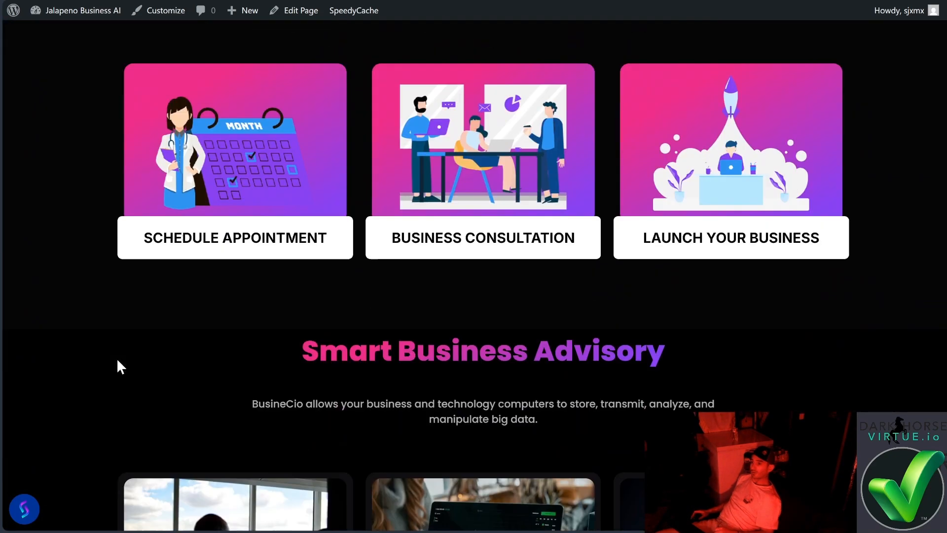
scroll(118, 361, "up", 20)
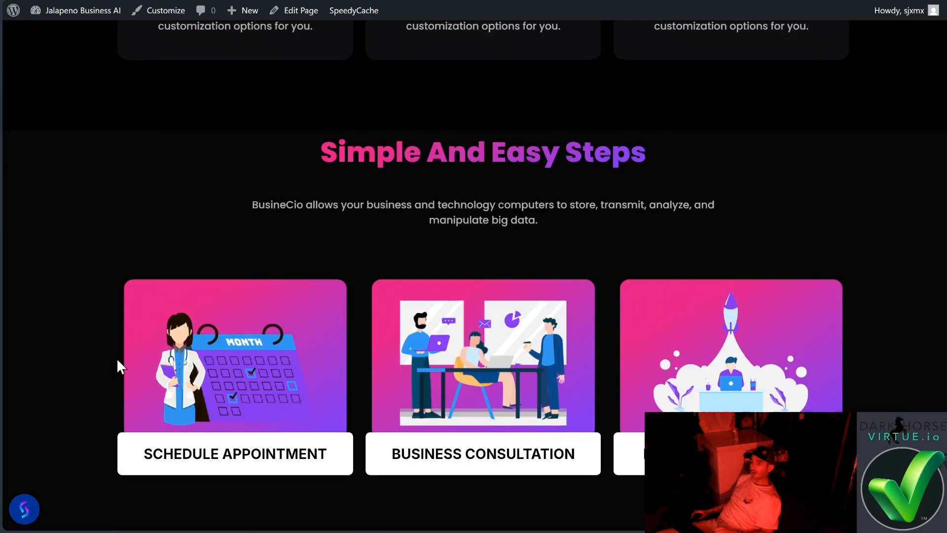